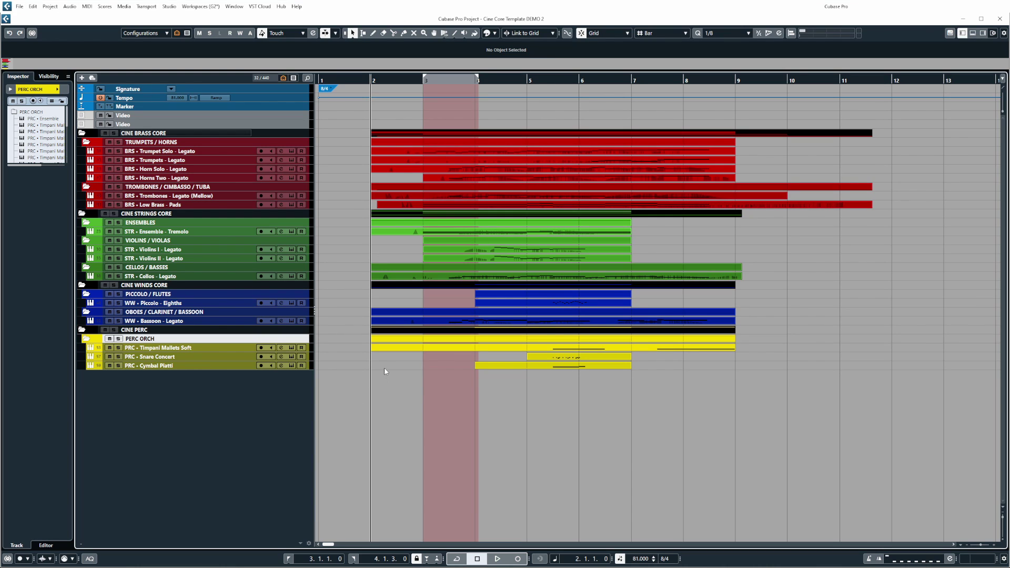
- Show all 440 template tracks, including hidden ones, and scroll through the list
{"action": "key", "text": "ctrl+shift+h"}
{"action": "scroll", "coordinate": [307, 320], "scroll_direction": "down", "scroll_amount": 20}
{"action": "scroll", "coordinate": [307, 320], "scroll_direction": "down", "scroll_amount": 20}
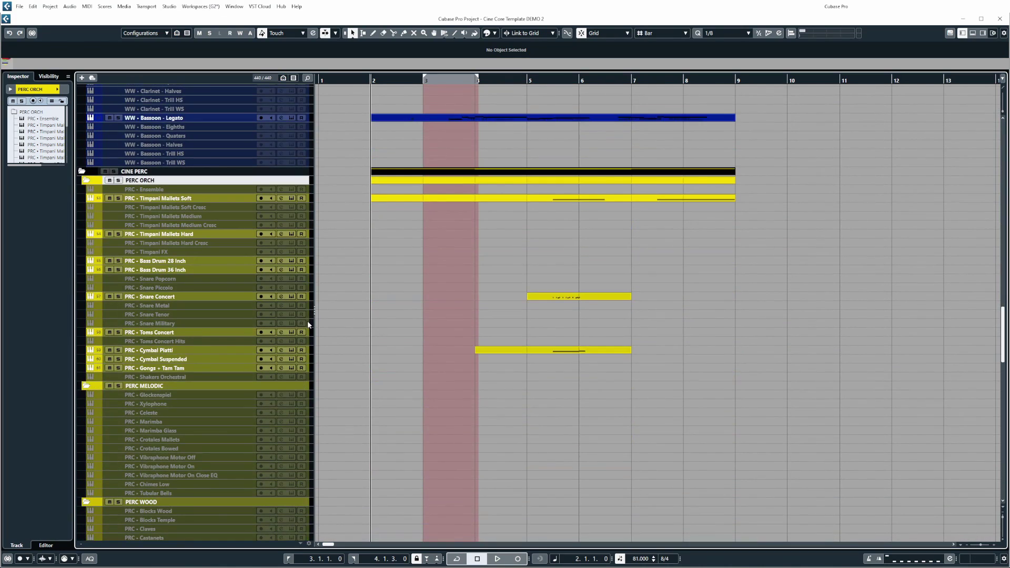
{"action": "scroll", "coordinate": [211, 263], "scroll_direction": "up", "scroll_amount": 15}
- Collapse the strings ENSEMBLES, VIOLINS / VIOLAS, CELLOS / BASSES, PICCOLO / FLUTES and OBOES / CLARINET / BASSOON folders
{"action": "left_click", "coordinate": [85, 198]}
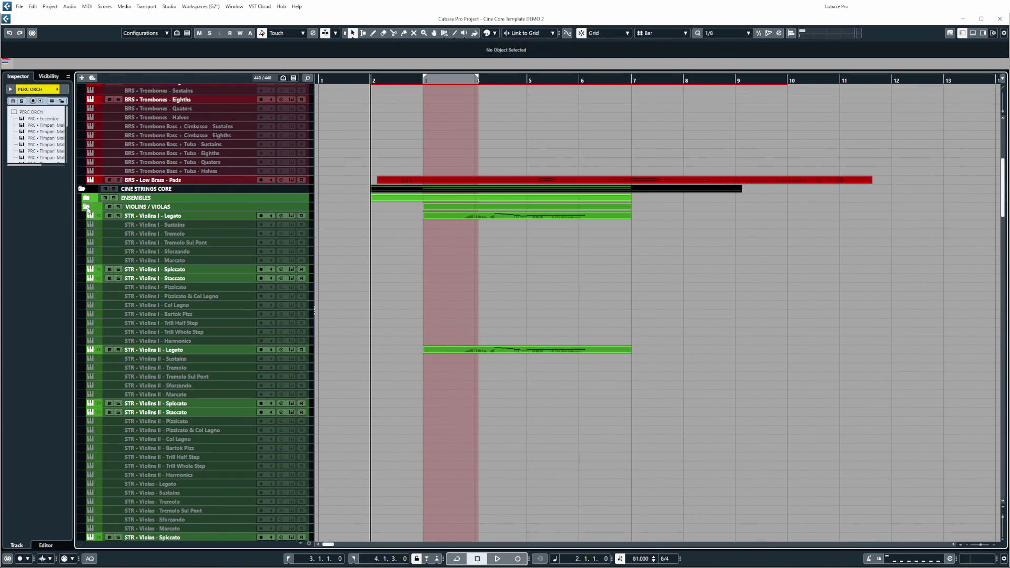
{"action": "left_click", "coordinate": [86, 206]}
{"action": "left_click", "coordinate": [86, 216]}
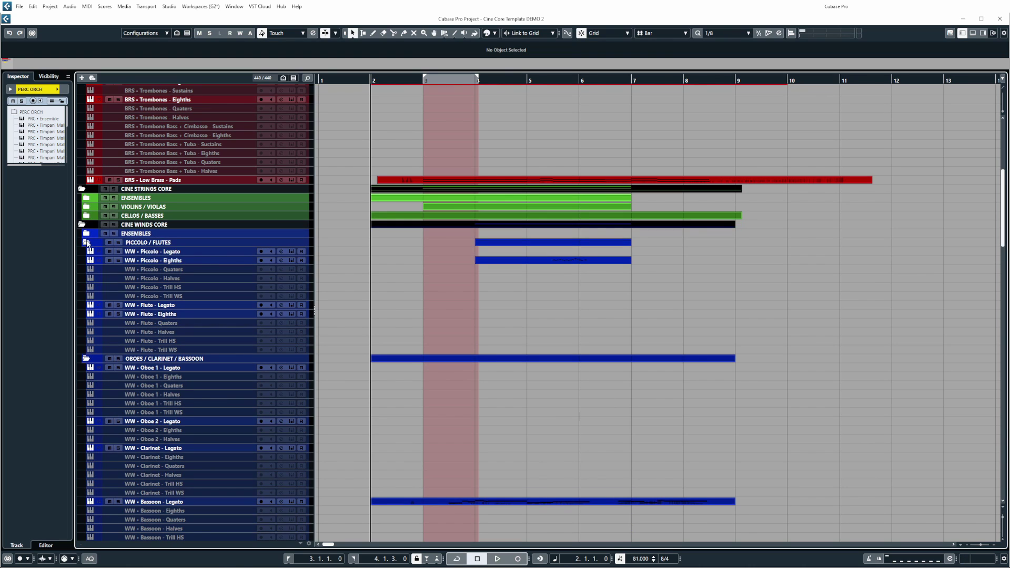
{"action": "left_click", "coordinate": [86, 243]}
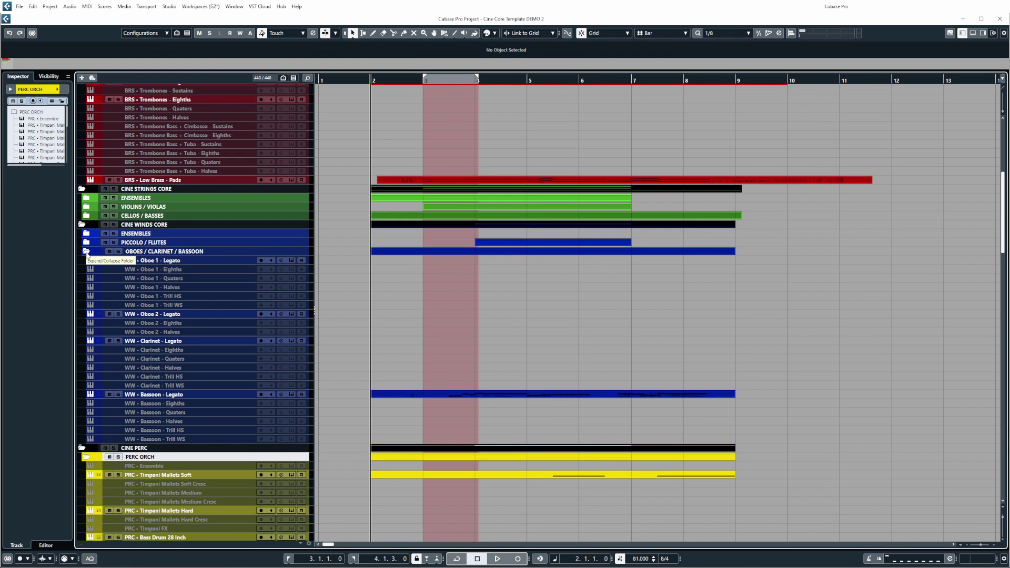
{"action": "left_click", "coordinate": [86, 252]}
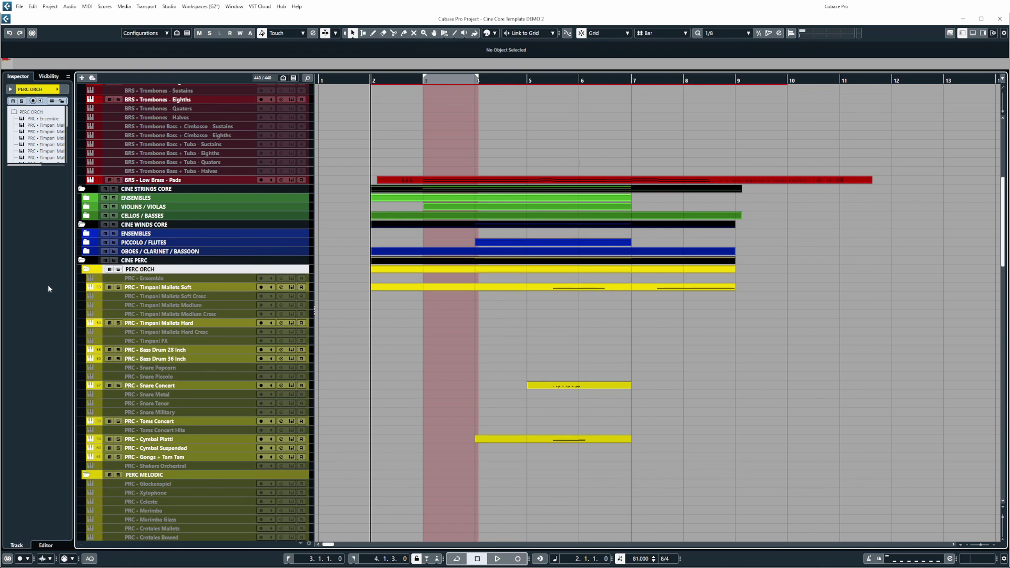
- Collapse the PERC ORCH, MELODIC, WOOD, METALS, ETHNIC, BIG and TOYS percussion folders
{"action": "left_click", "coordinate": [86, 269]}
{"action": "left_click", "coordinate": [86, 279]}
{"action": "left_click", "coordinate": [86, 287]}
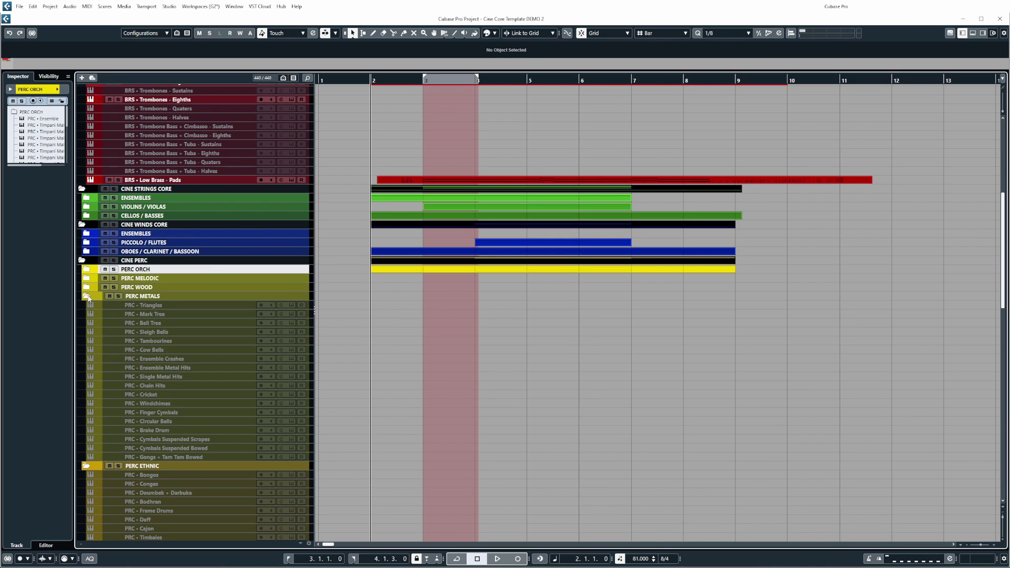
{"action": "left_click", "coordinate": [87, 296]}
{"action": "left_click", "coordinate": [86, 305]}
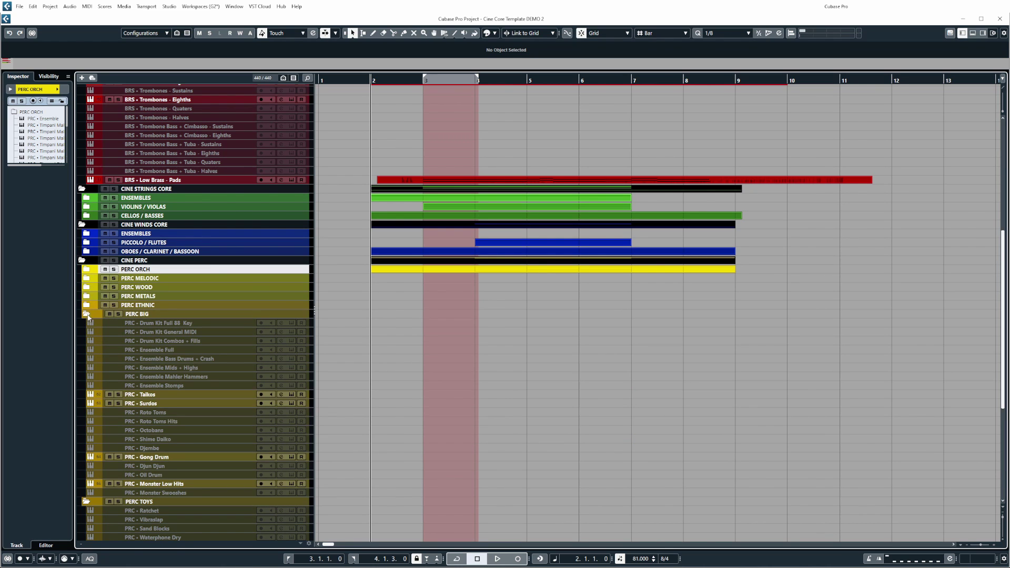
{"action": "left_click", "coordinate": [86, 313]}
{"action": "left_click", "coordinate": [86, 323]}
{"action": "scroll", "coordinate": [131, 317], "scroll_direction": "up", "scroll_amount": 5}
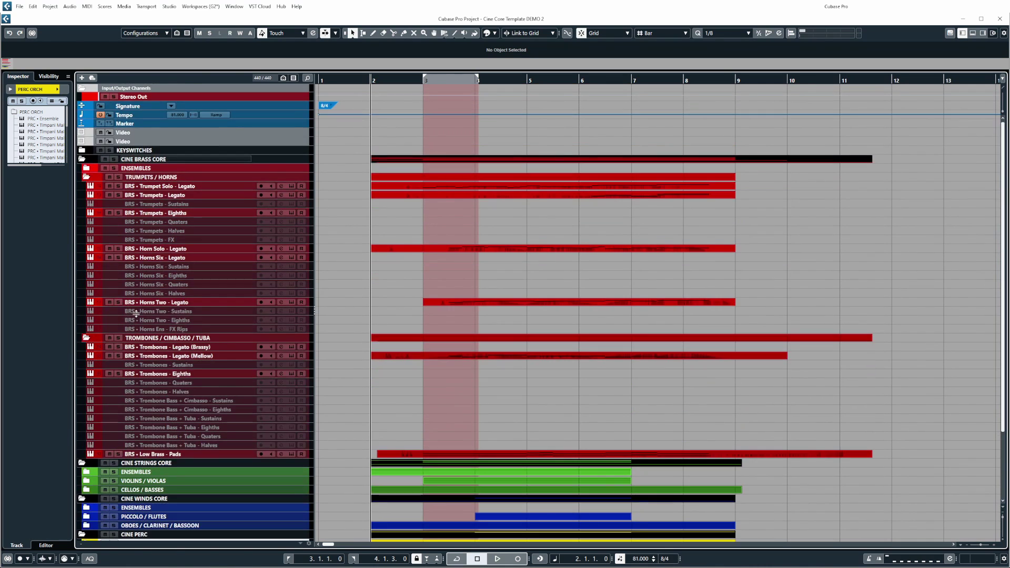
- Select the BRS - Trumpet Solo - Legato track to show its Inspector settings
{"action": "left_click", "coordinate": [199, 184]}
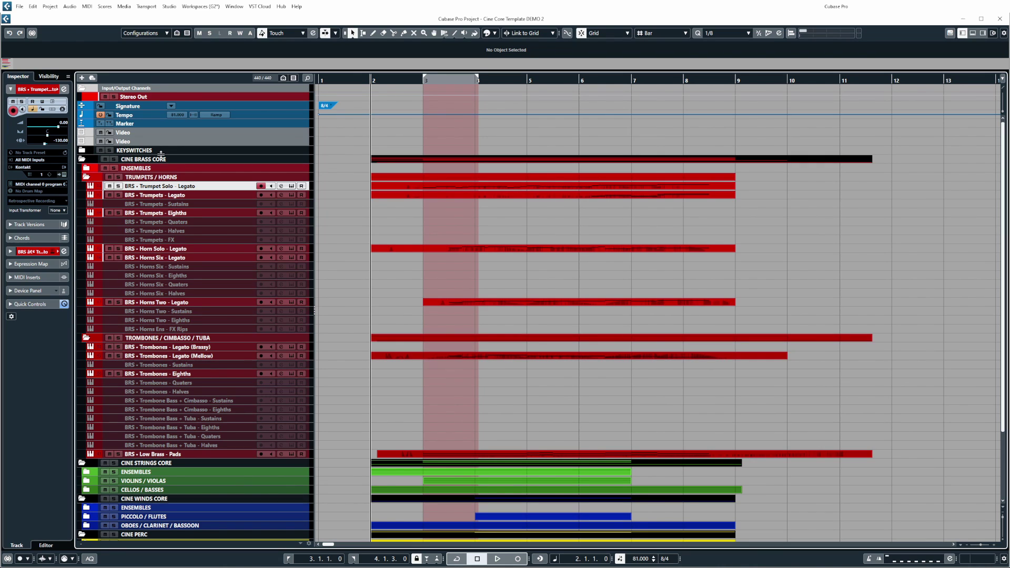
- In the Key Editor, drag two trumpet legato notes, including C3, to start slightly earlier
{"action": "double_click", "coordinate": [448, 185]}
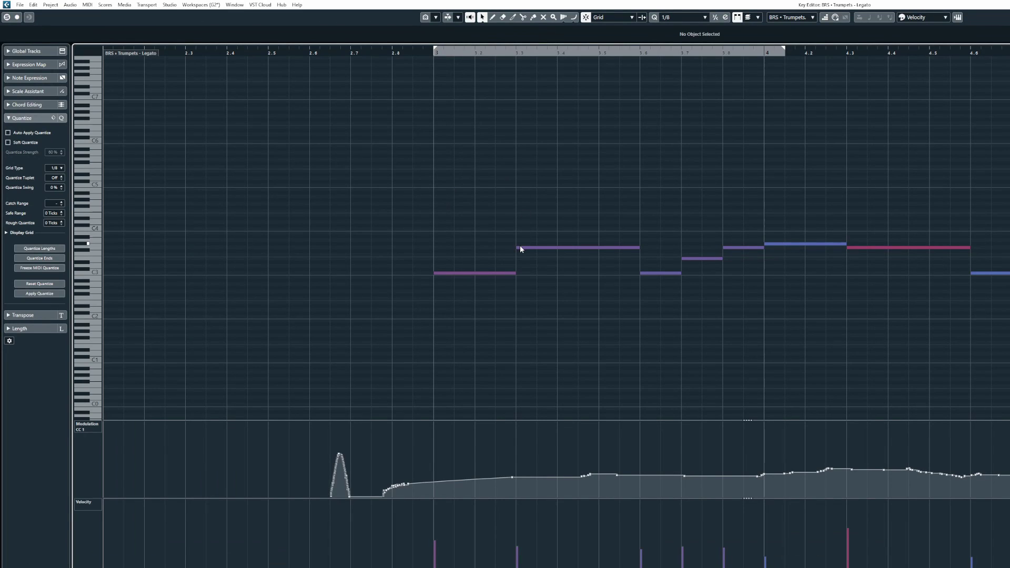
{"action": "left_click_drag", "start_coordinate": [517, 249], "coordinate": [504, 249]}
{"action": "left_click_drag", "start_coordinate": [435, 272], "coordinate": [421, 273]}
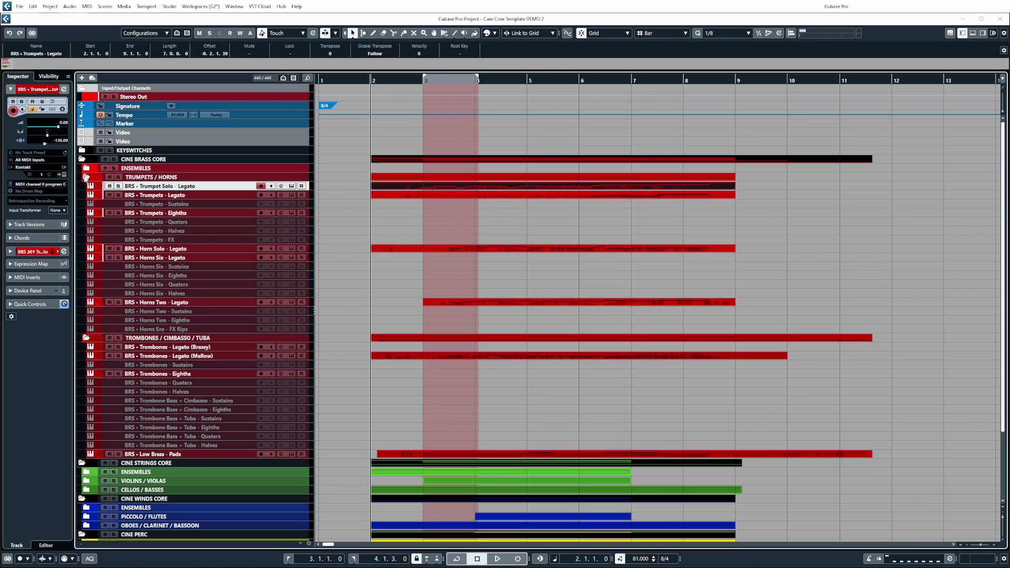
- Collapse TRUMPETS / HORNS and TROMBONES, expand KEYSWITCHES, and show BRS - KS Ensemble Full's expression map
{"action": "left_click", "coordinate": [86, 177]}
{"action": "left_click", "coordinate": [86, 185]}
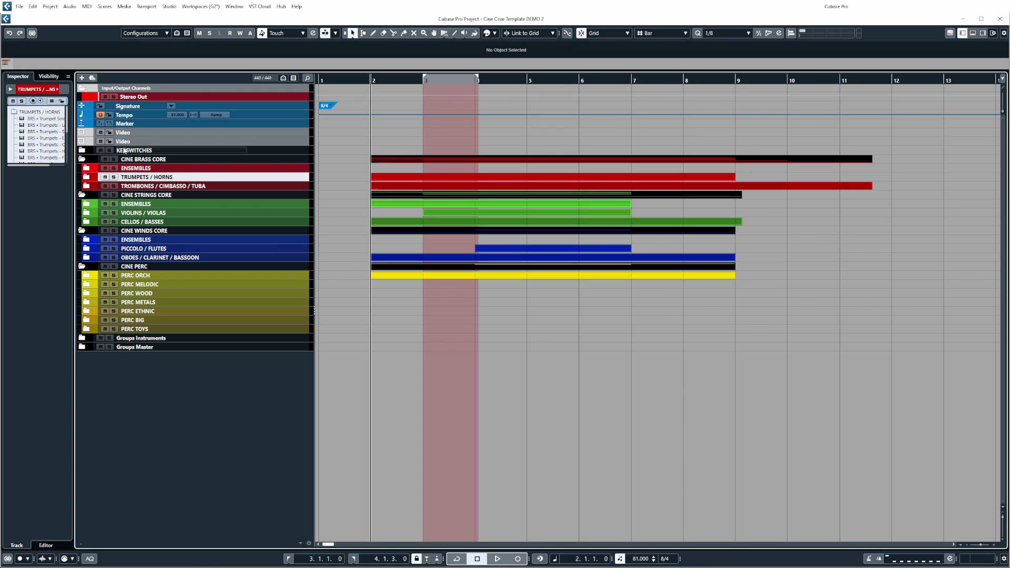
{"action": "left_click", "coordinate": [82, 151]}
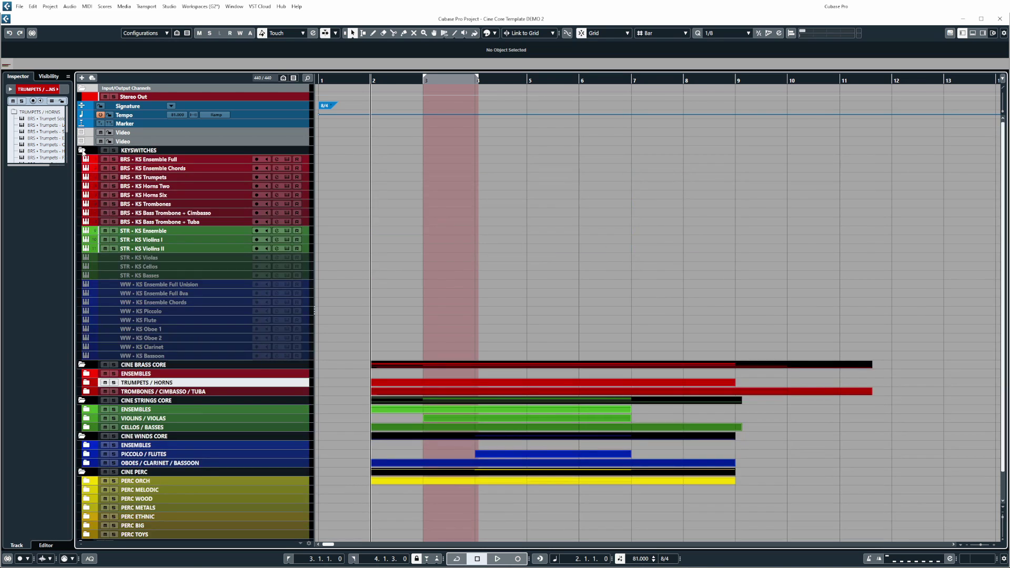
{"action": "left_click", "coordinate": [182, 159]}
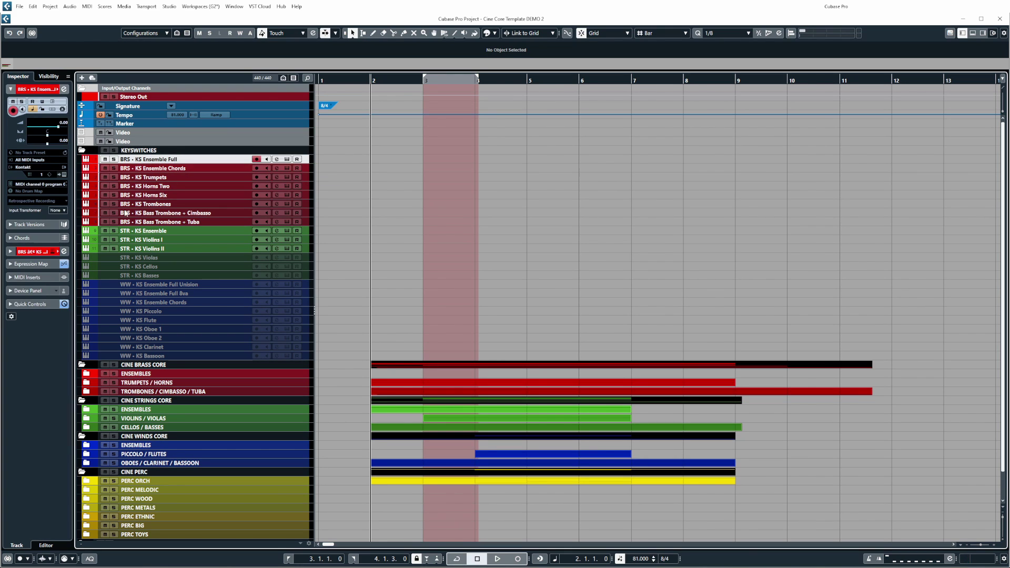
{"action": "left_click", "coordinate": [33, 265]}
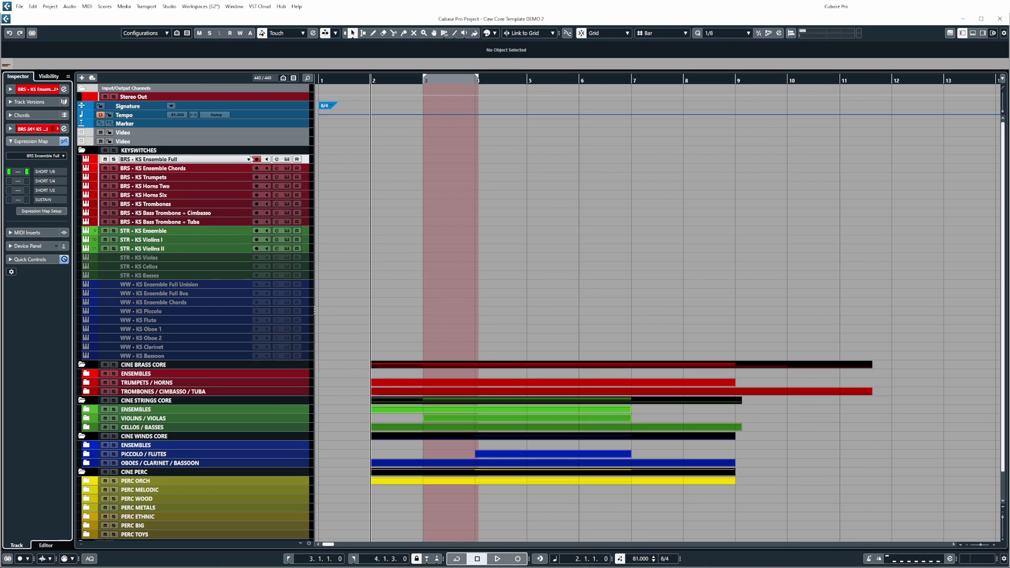
- Create a bar 3–4 part on BRS - KS Ensemble Full and draw a rising note line ending on C5
{"action": "double_click", "coordinate": [427, 160]}
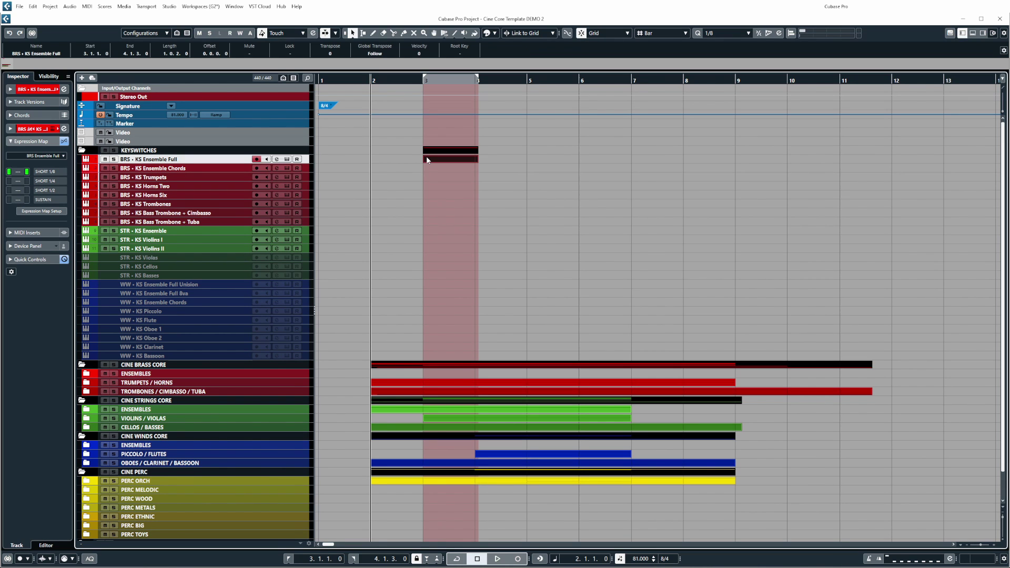
{"action": "double_click", "coordinate": [427, 159]}
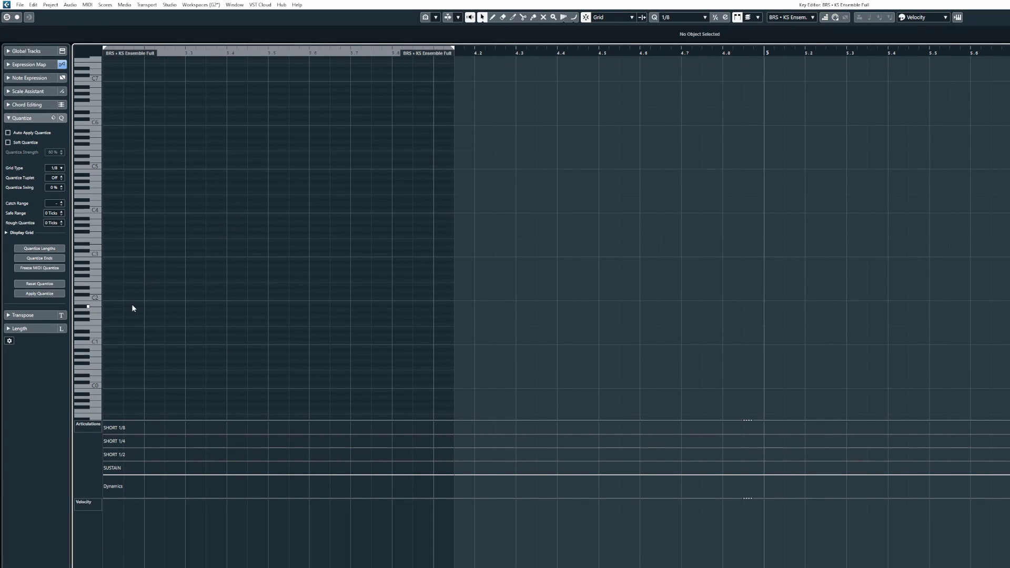
{"action": "mouse_move", "coordinate": [234, 248]}
{"action": "left_mouse_down"}
{"action": "mouse_move", "coordinate": [267, 247]}
{"action": "mouse_move", "coordinate": [352, 196]}
{"action": "mouse_move", "coordinate": [390, 193]}
{"action": "mouse_move", "coordinate": [353, 189]}
{"action": "mouse_move", "coordinate": [352, 177]}
{"action": "mouse_move", "coordinate": [389, 178]}
{"action": "mouse_move", "coordinate": [391, 163]}
{"action": "left_mouse_up"}
{"action": "key", "text": "Down"}
{"action": "key", "text": "Down"}
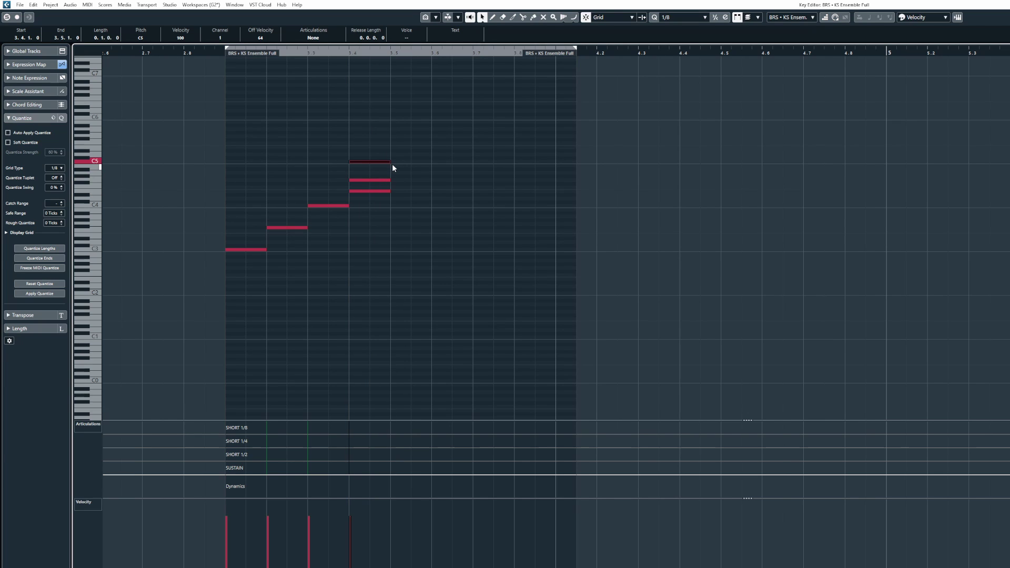
{"action": "left_click", "coordinate": [412, 199]}
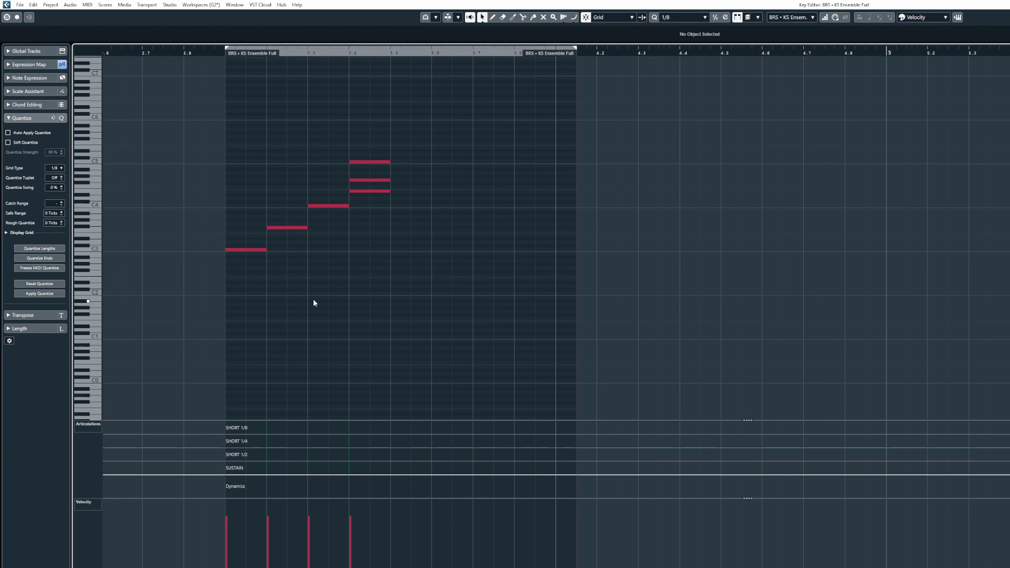
- Tag the notes SHORT 1/8, SHORT 1/4, SHORT 1/2 and the final chord SUSTAIN while auditioning
{"action": "left_click", "coordinate": [236, 428]}
{"action": "key", "text": "space"}
{"action": "left_click", "coordinate": [270, 441]}
{"action": "left_click", "coordinate": [312, 454]}
{"action": "left_click", "coordinate": [355, 466]}
{"action": "key", "text": "space"}
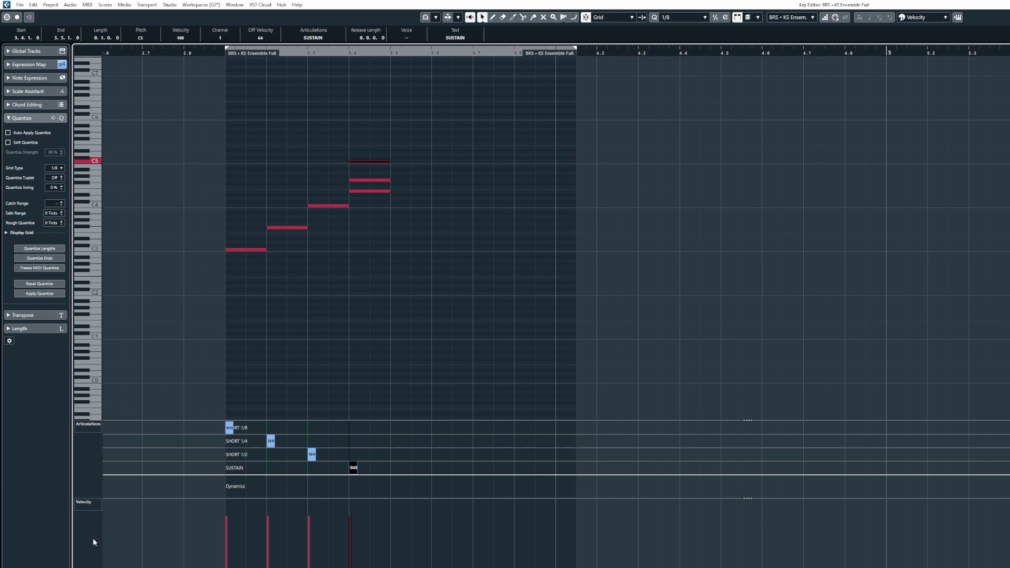
- Look through the controller lane choices without changing anything
{"action": "left_click", "coordinate": [84, 503]}
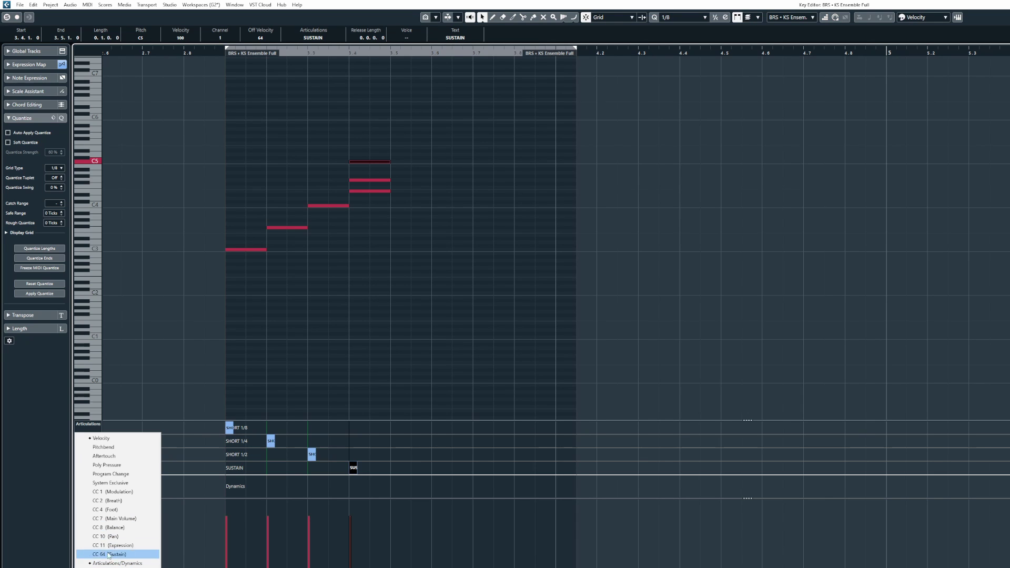
{"action": "left_click", "coordinate": [35, 520]}
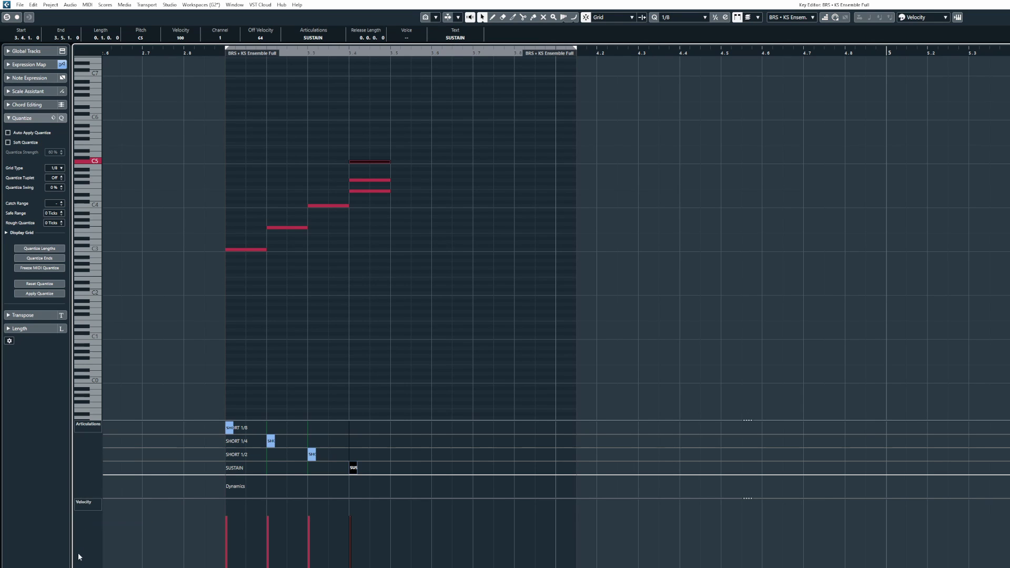
{"action": "left_click", "coordinate": [82, 504]}
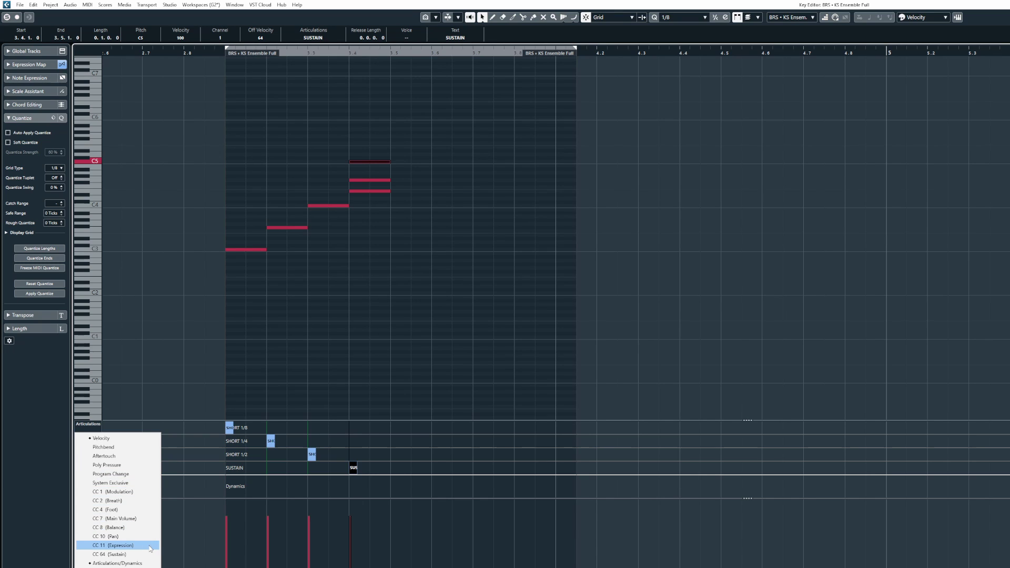
{"action": "left_click", "coordinate": [643, 184]}
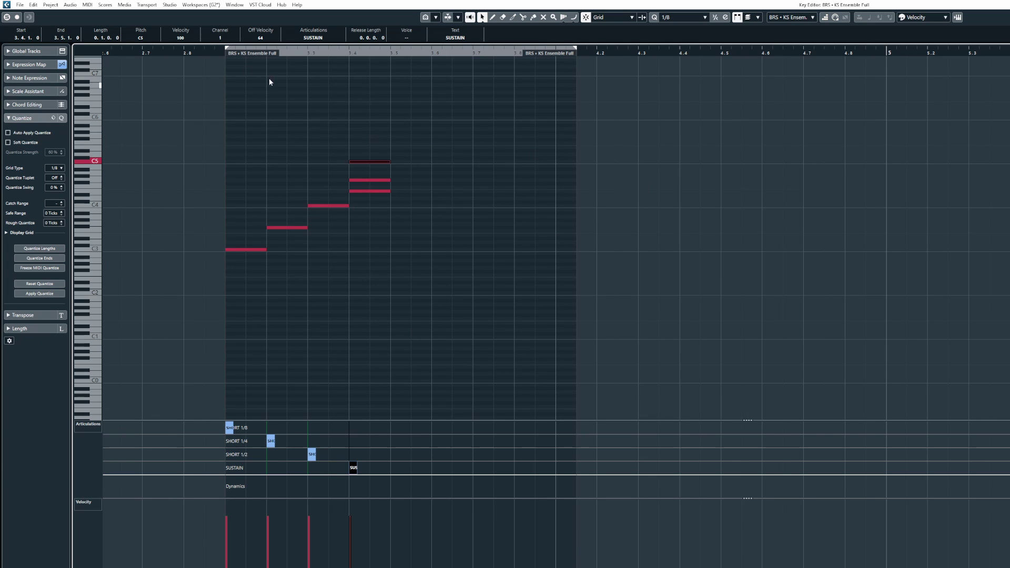
- Play the keyswitch phrase from just before bar 3, then close the Key Editor
{"action": "left_click", "coordinate": [204, 51]}
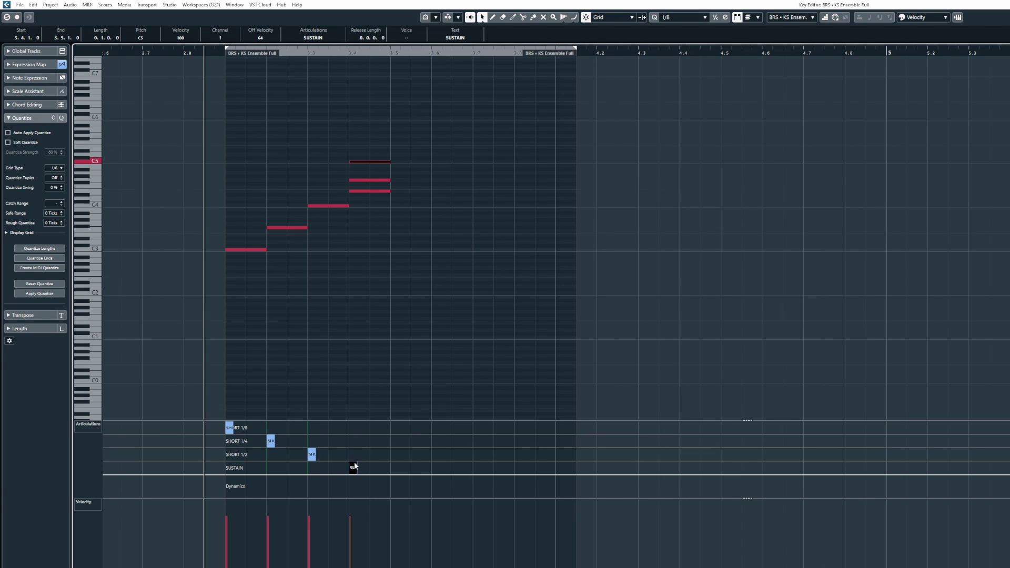
{"action": "key", "text": "space"}
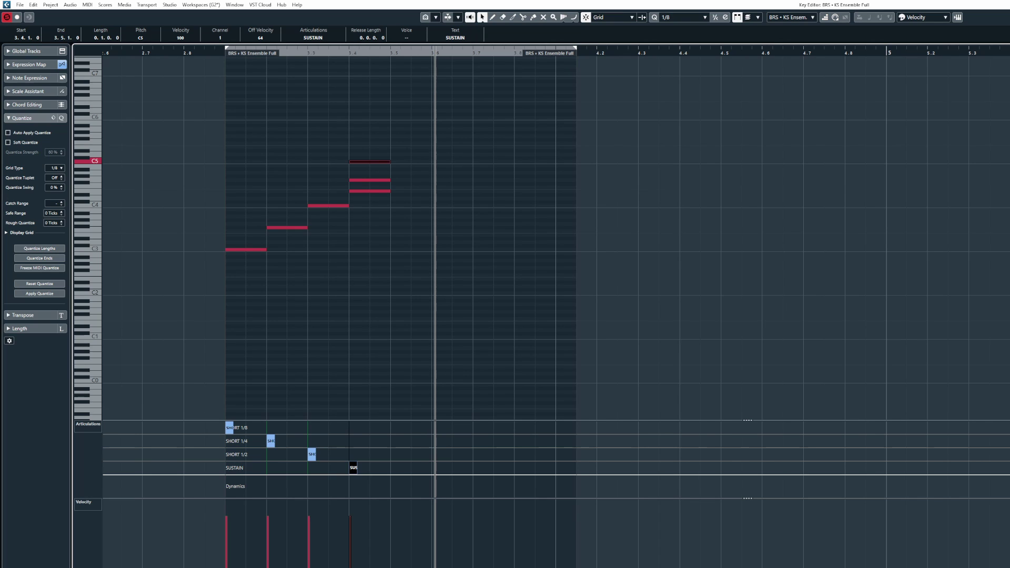
{"action": "key", "text": "Return"}
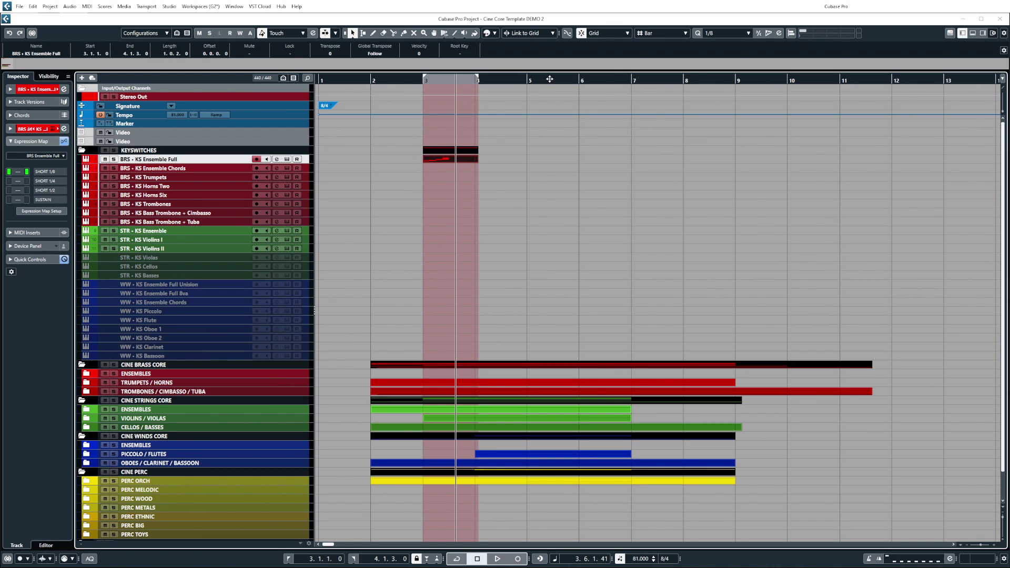
- Reopen the BRS - KS Ensemble Full part, select the three stacked notes near bar 3.4, and close it
{"action": "double_click", "coordinate": [470, 158]}
{"action": "left_click_drag", "start_coordinate": [347, 135], "coordinate": [229, 202]}
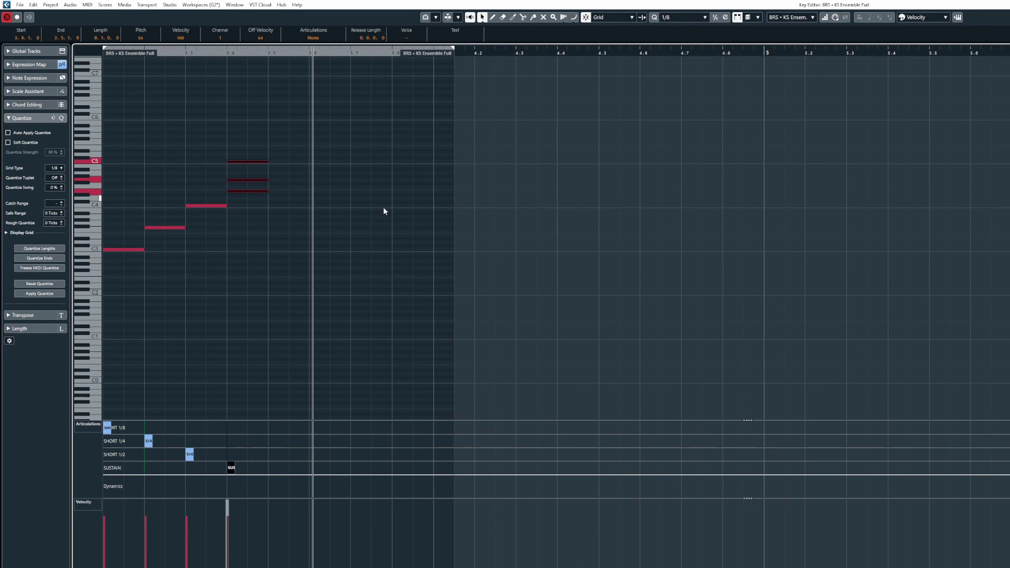
{"action": "key", "text": "Return"}
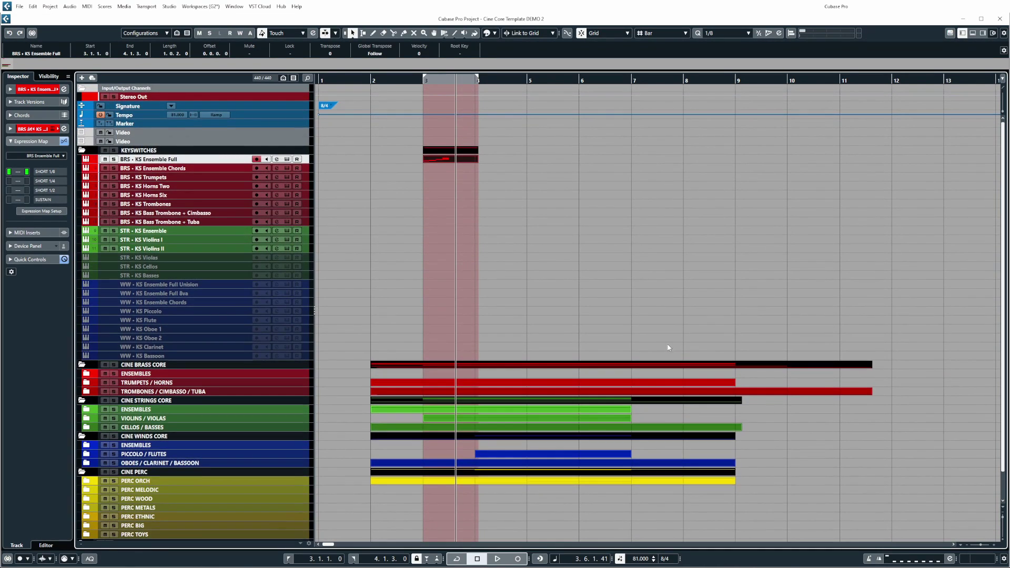
- Select the KEYSWITCHES folder track and collapse it
{"action": "scroll", "coordinate": [605, 342], "scroll_direction": "down", "scroll_amount": 2}
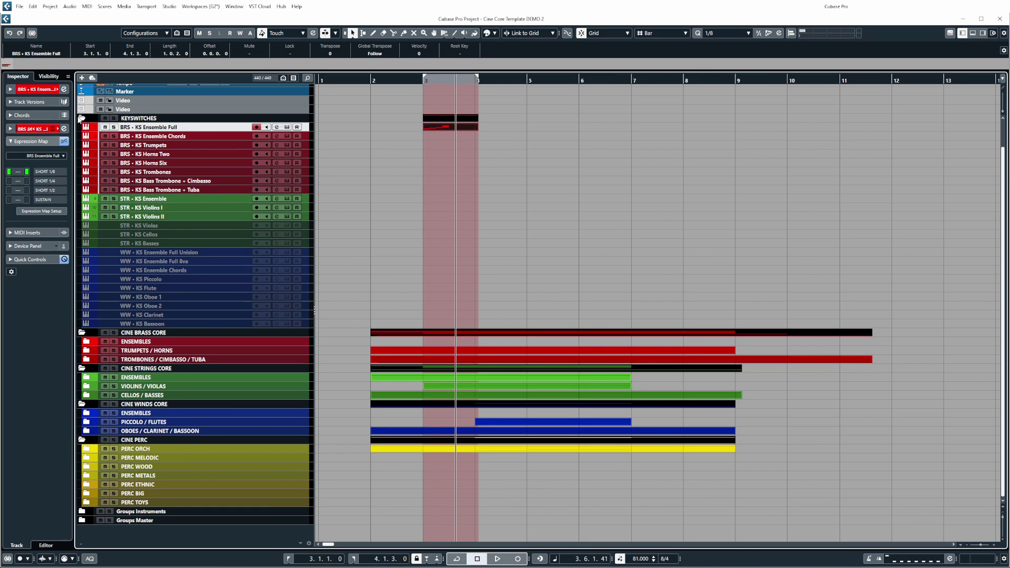
{"action": "left_click", "coordinate": [82, 119]}
{"action": "left_click", "coordinate": [82, 118]}
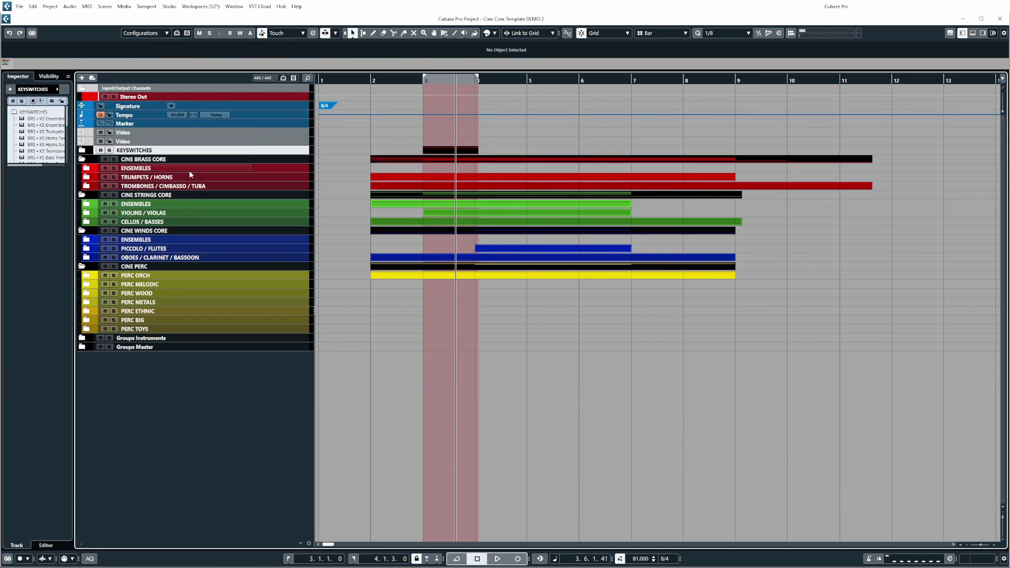
- Expand the brass ENSEMBLES, TRUMPETS / HORNS and TROMBONES / CIMBASSO / TUBA folders
{"action": "left_click", "coordinate": [86, 168]}
{"action": "left_click", "coordinate": [86, 249]}
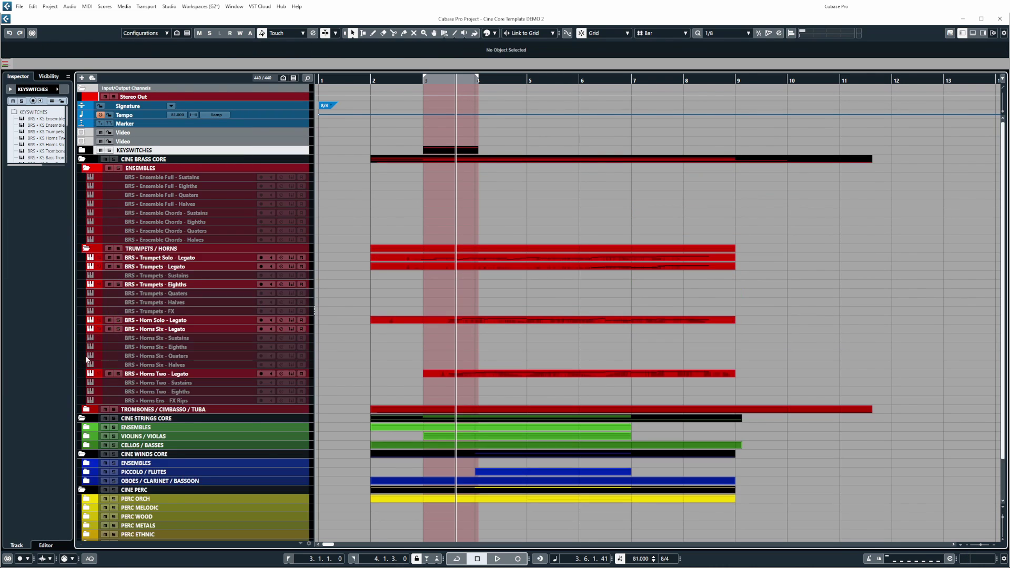
{"action": "left_click", "coordinate": [87, 409]}
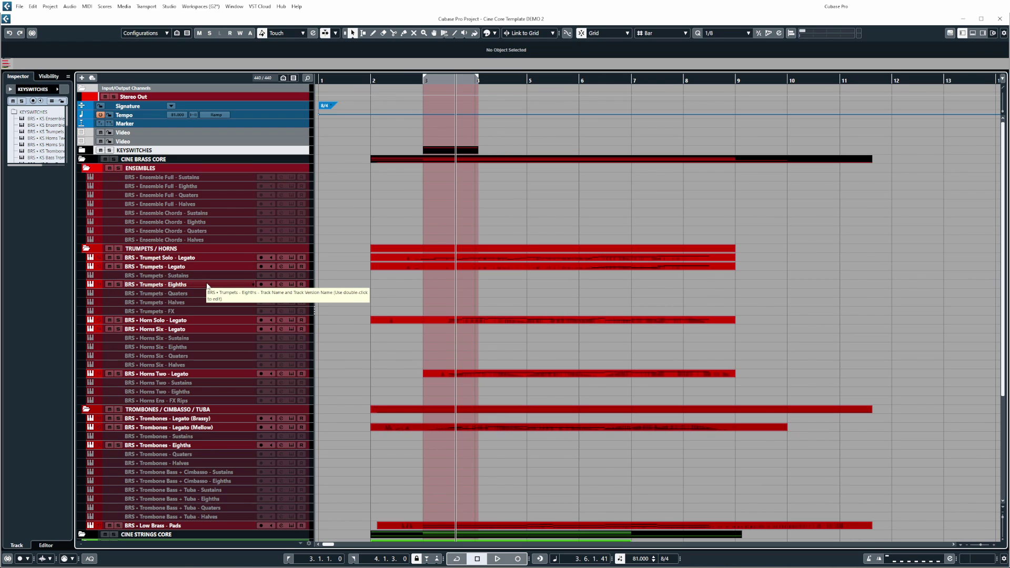
- Inspect the BRS - Ensemble Full - Sustains, Trumpet Solo - Legato and Trumpets - Legato tracks
{"action": "left_click", "coordinate": [124, 178]}
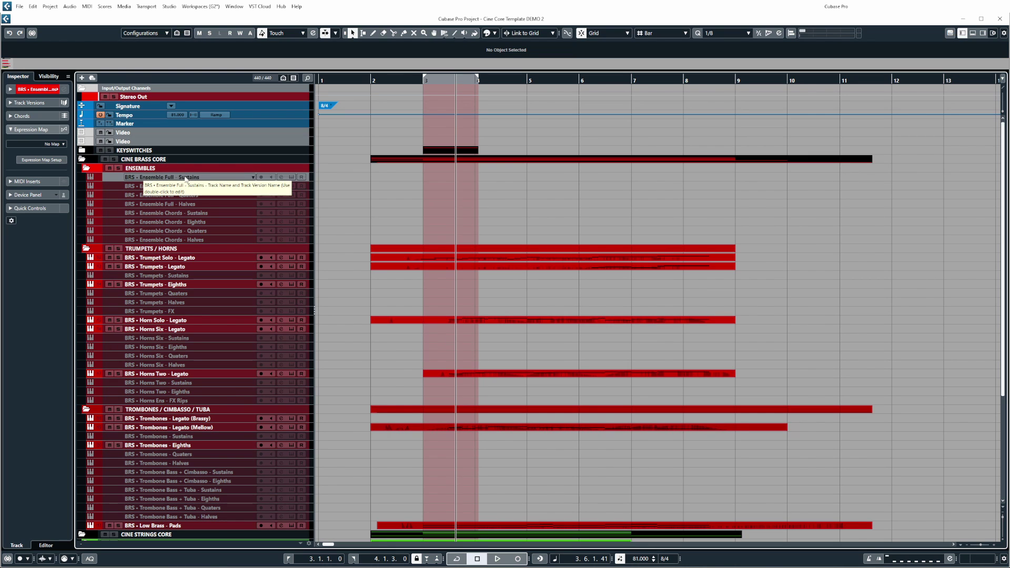
{"action": "scroll", "coordinate": [189, 278], "scroll_direction": "down", "scroll_amount": 3}
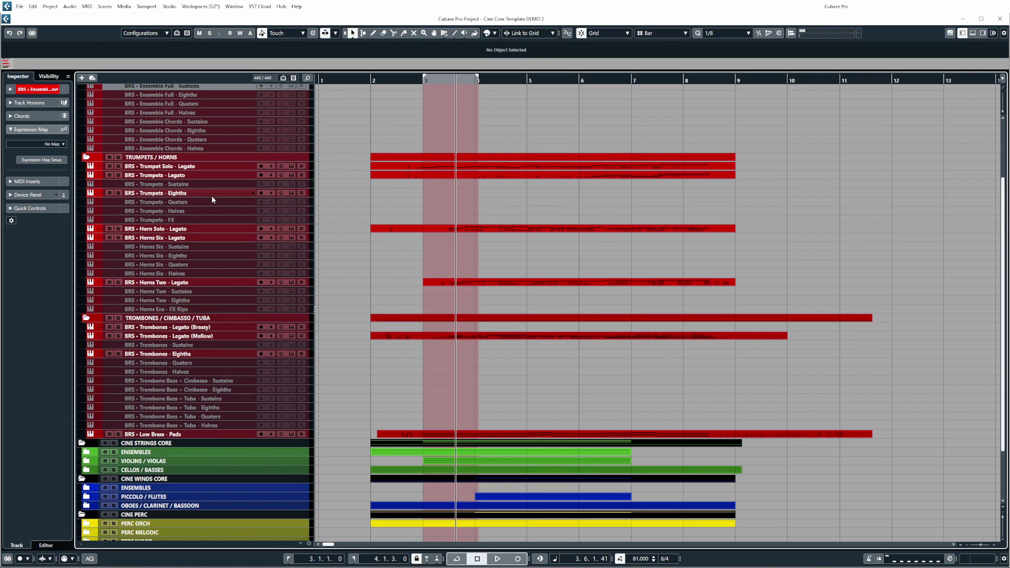
{"action": "scroll", "coordinate": [230, 195], "scroll_direction": "up", "scroll_amount": 5}
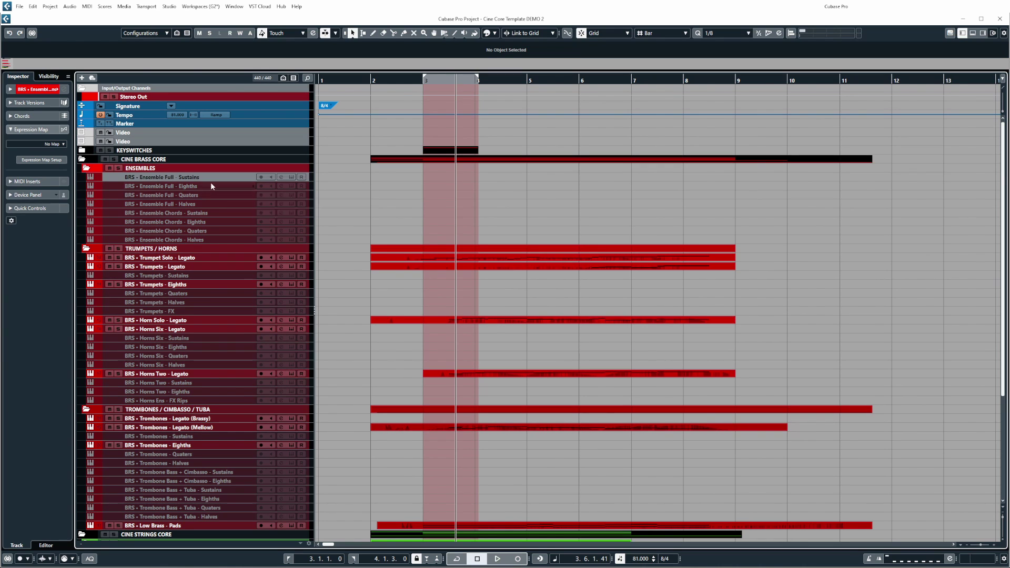
{"action": "left_click", "coordinate": [207, 257]}
{"action": "left_click", "coordinate": [205, 267]}
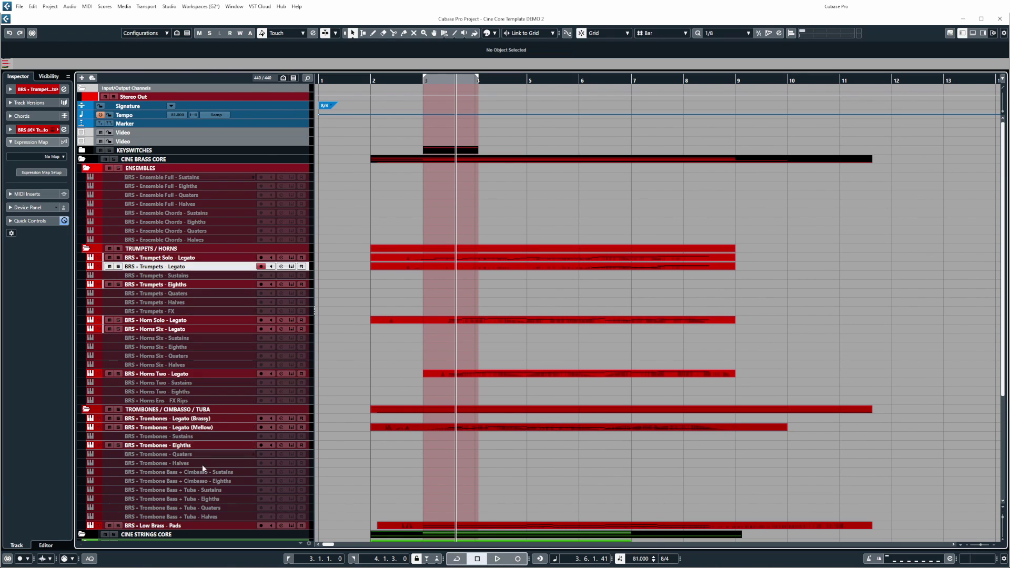
{"action": "scroll", "coordinate": [205, 479], "scroll_direction": "down", "scroll_amount": 5}
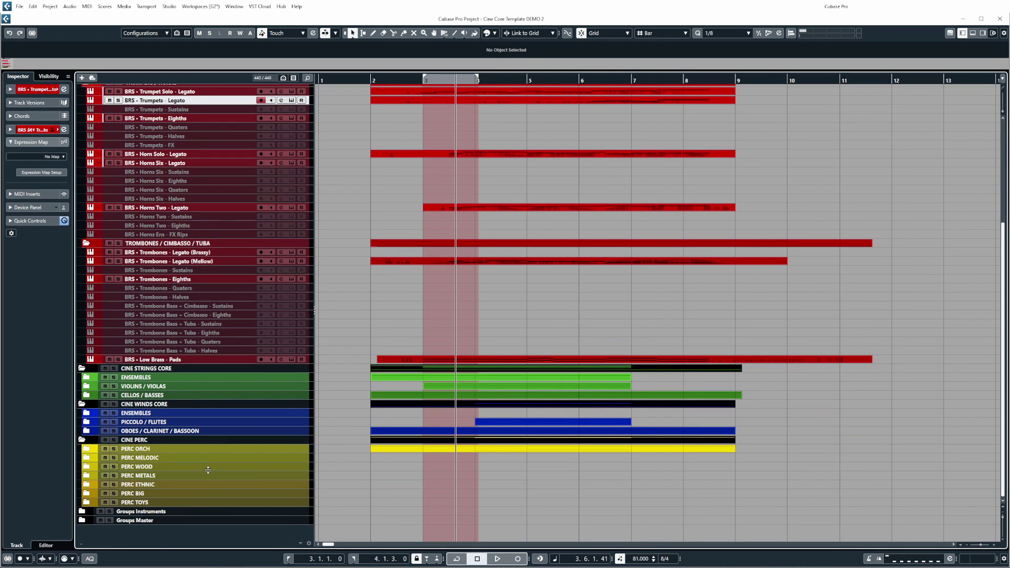
{"action": "scroll", "coordinate": [199, 361], "scroll_direction": "up", "scroll_amount": 5}
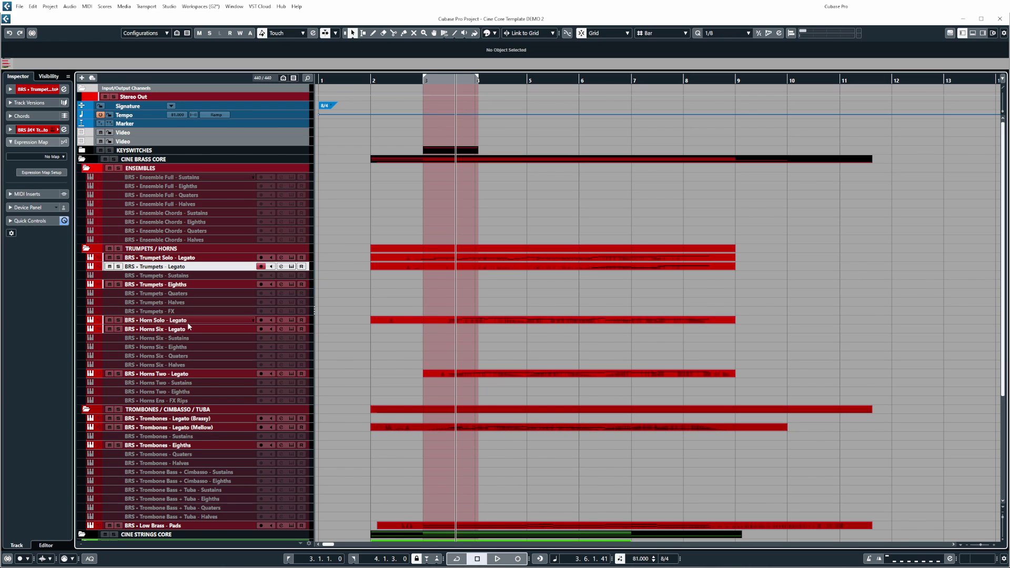
{"action": "scroll", "coordinate": [181, 443], "scroll_direction": "down", "scroll_amount": 5}
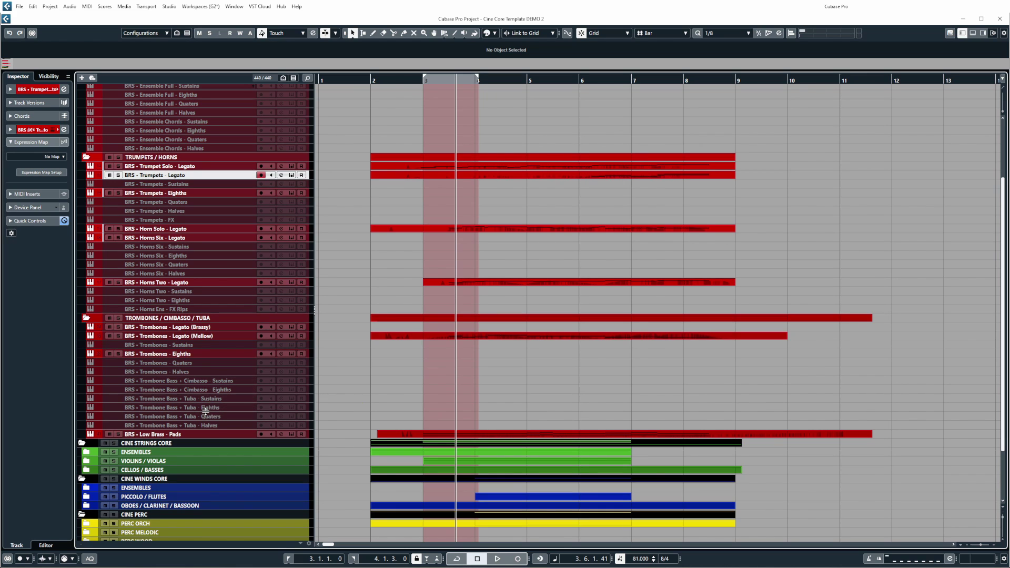
{"action": "scroll", "coordinate": [205, 410], "scroll_direction": "down", "scroll_amount": 4}
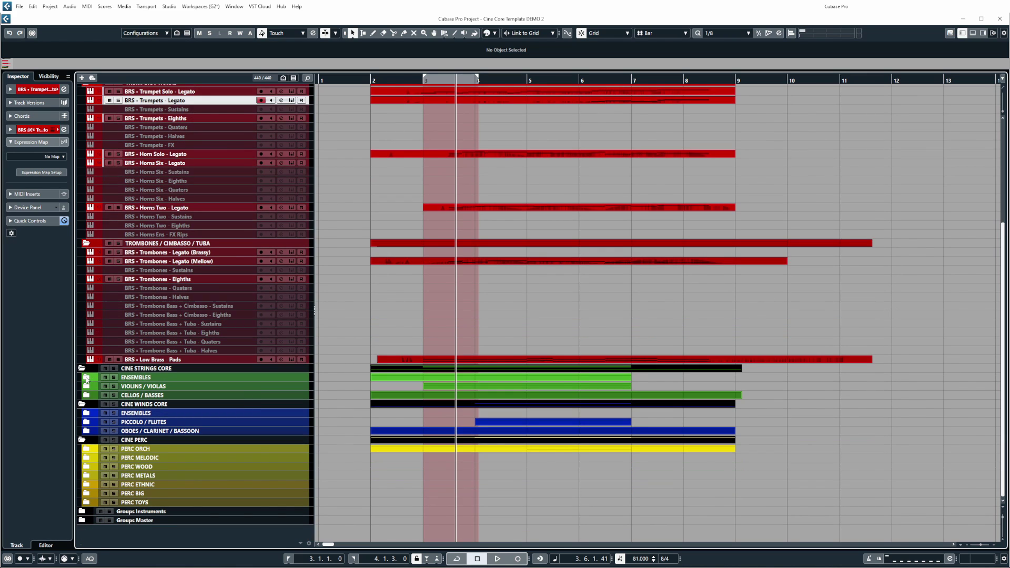
- Expand the strings ENSEMBLES and VIOLINS / VIOLAS folders and hide the Ensemble Sustains volume lane
{"action": "left_click", "coordinate": [86, 377]}
{"action": "scroll", "coordinate": [156, 371], "scroll_direction": "down", "scroll_amount": 8}
{"action": "left_click", "coordinate": [86, 386]}
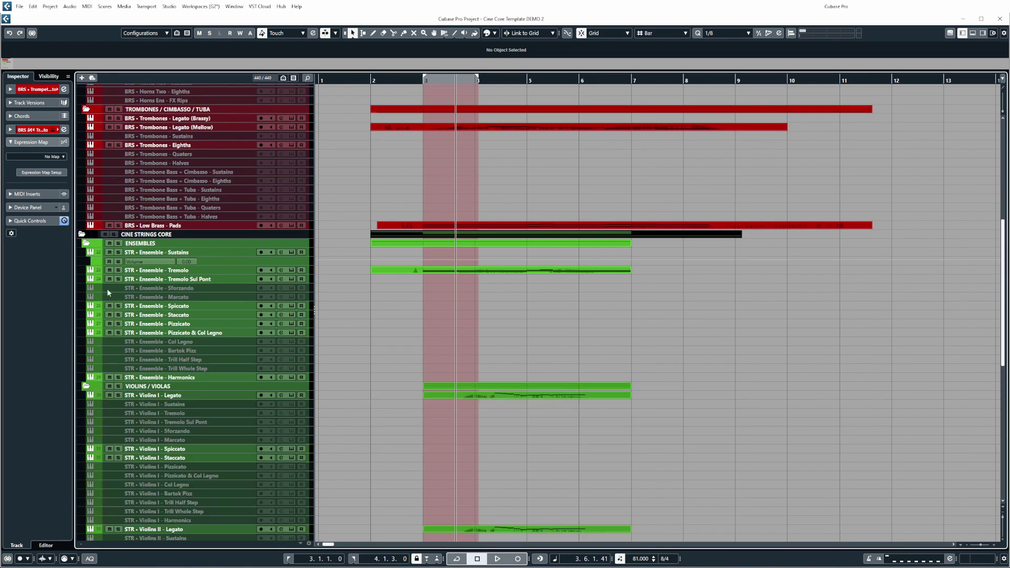
{"action": "left_click", "coordinate": [91, 253]}
- Scroll down and select the PICCOLO / FLUTES folder track
{"action": "scroll", "coordinate": [172, 288], "scroll_direction": "down", "scroll_amount": 10}
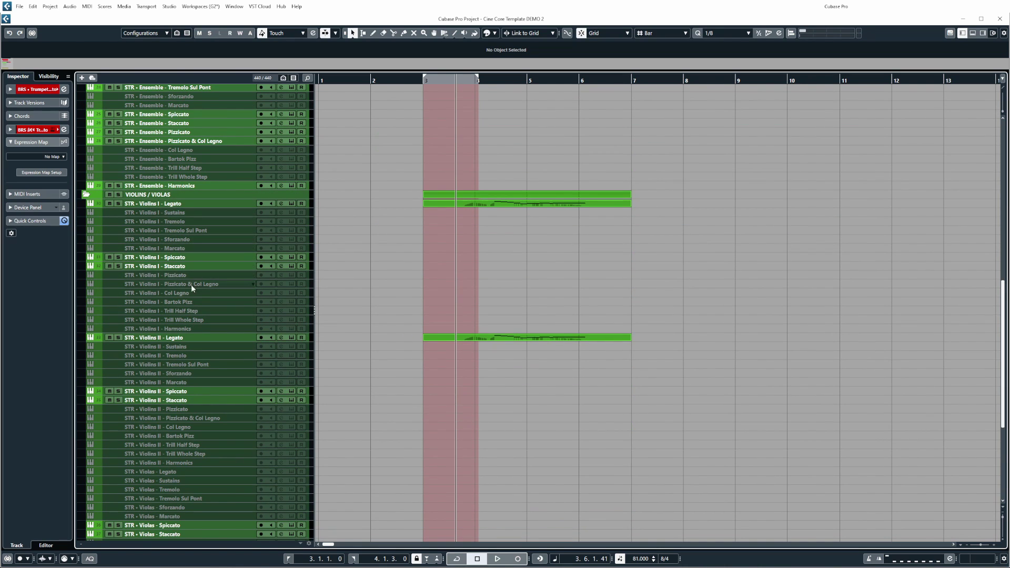
{"action": "scroll", "coordinate": [198, 329], "scroll_direction": "down", "scroll_amount": 10}
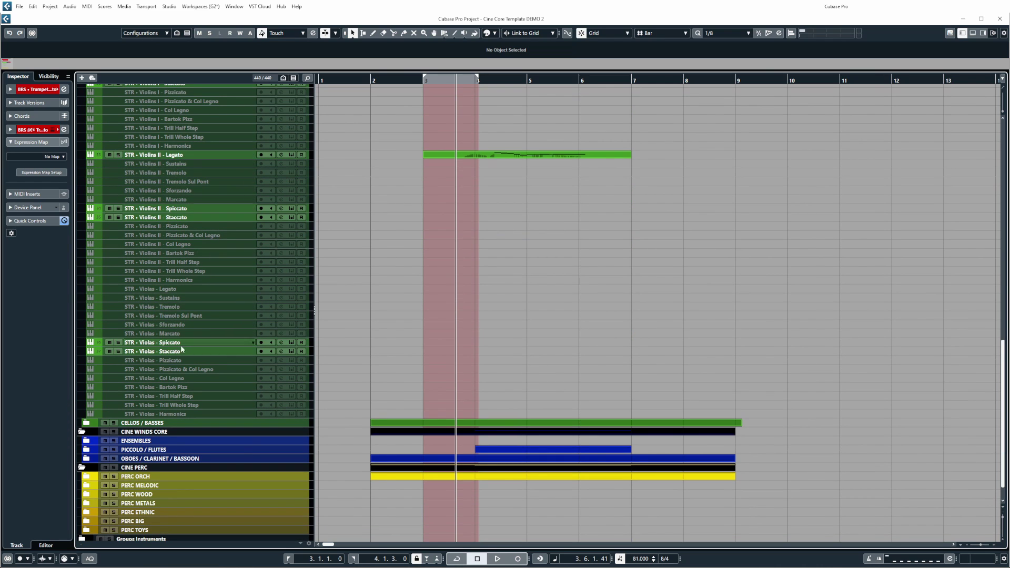
{"action": "left_click", "coordinate": [247, 451]}
{"action": "scroll", "coordinate": [247, 463], "scroll_direction": "up", "scroll_amount": 20}
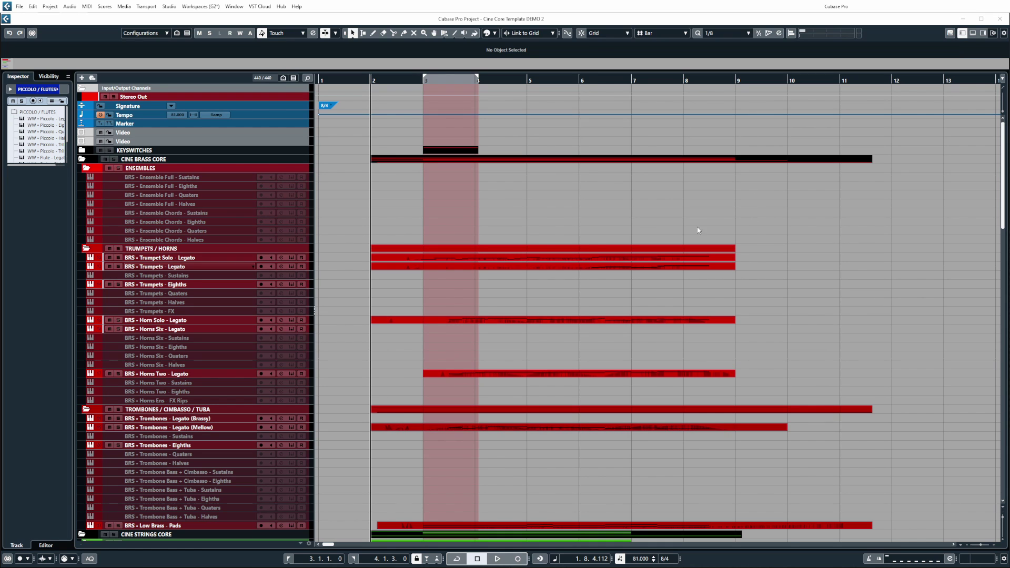
- Open the MixConsole with F3 and bypass the Stereo Out L3, smartEQ3 and Limiter inserts
{"action": "key", "text": "F3"}
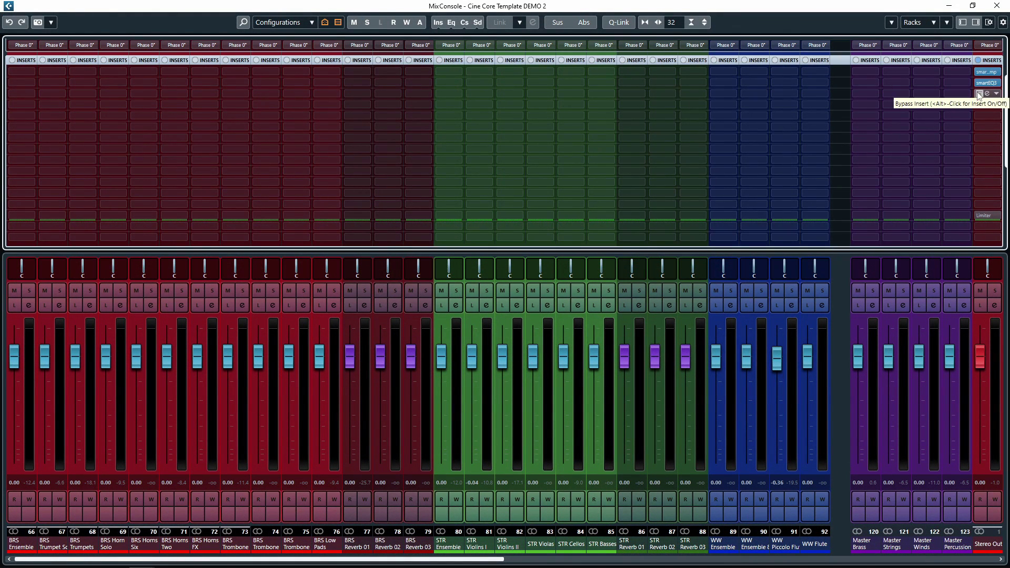
{"action": "left_click", "coordinate": [979, 95]}
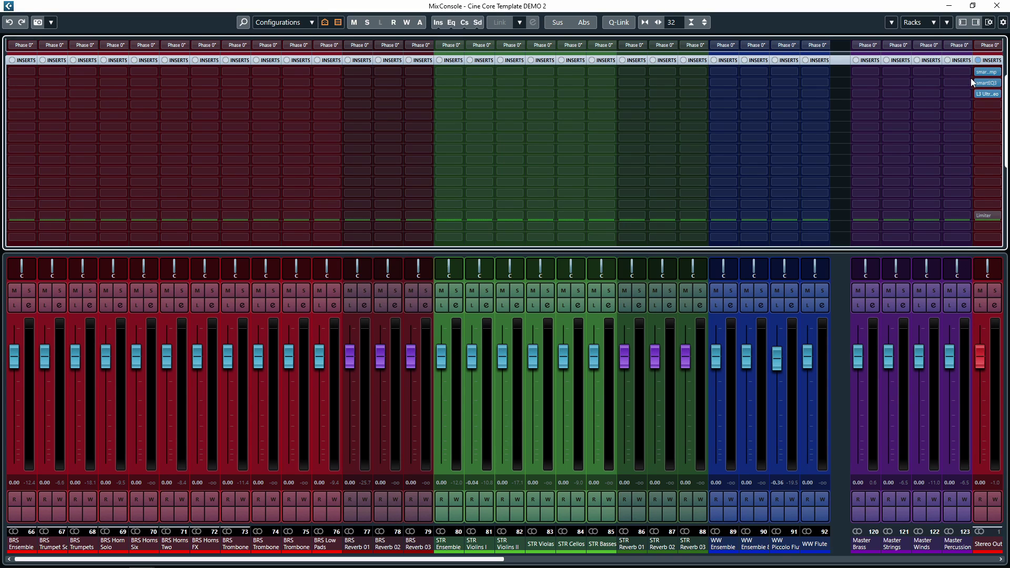
{"action": "left_click", "coordinate": [979, 93]}
{"action": "left_click", "coordinate": [979, 83]}
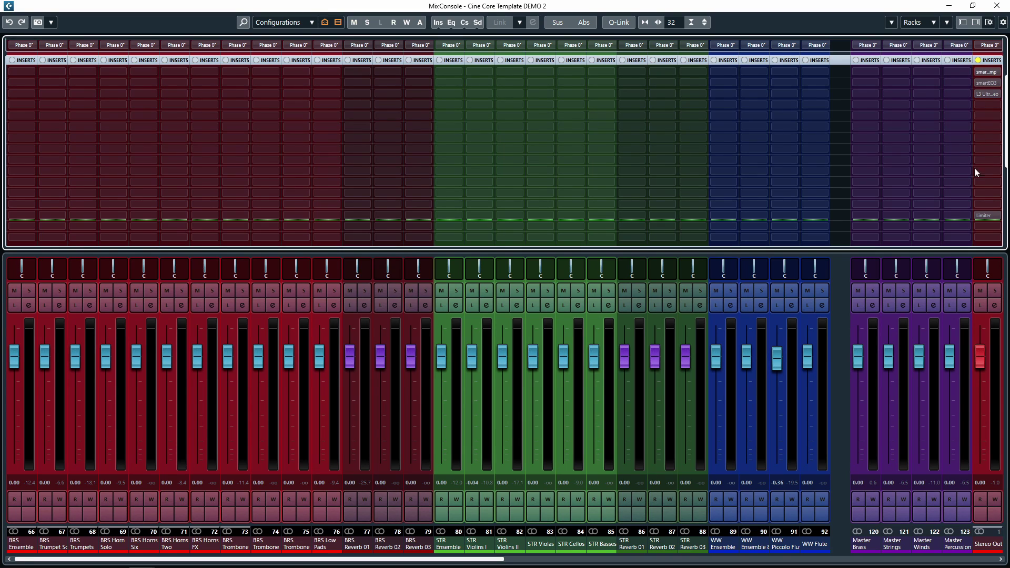
{"action": "left_click", "coordinate": [978, 215]}
{"action": "left_click", "coordinate": [978, 215]}
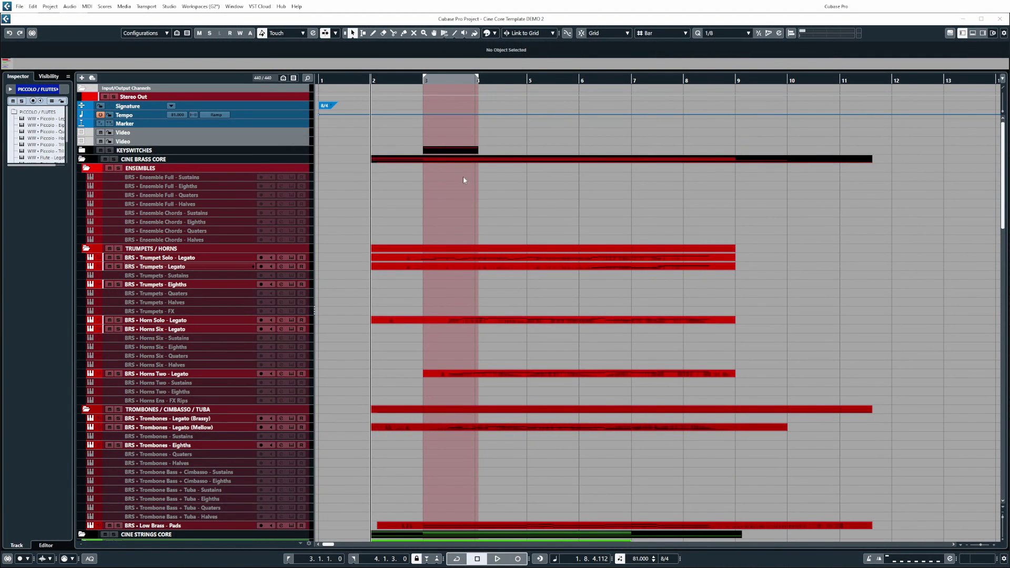
- Play from bar 2 with only event tracks shown, and open BRS - Trumpets - Legato in the Lower Zone editor
{"action": "left_click_drag", "start_coordinate": [409, 79], "coordinate": [455, 127]}
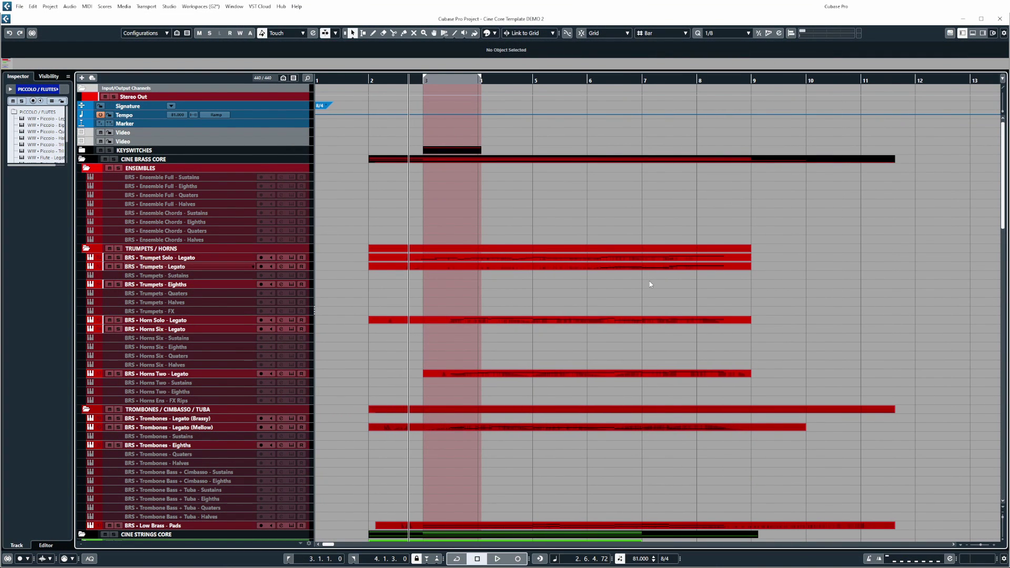
{"action": "key", "text": "space"}
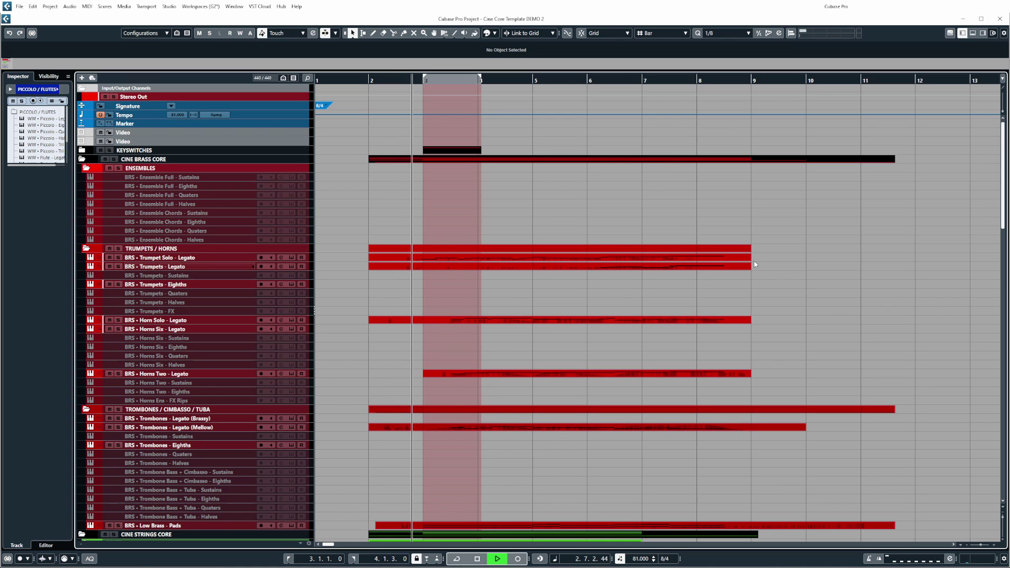
{"action": "key", "text": "ctrl+a"}
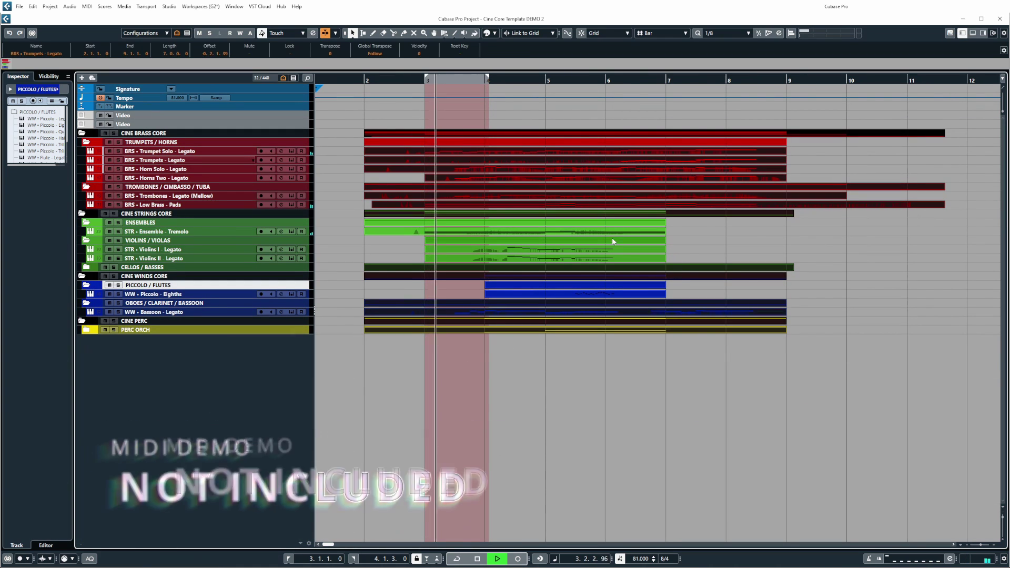
{"action": "left_click", "coordinate": [593, 269]}
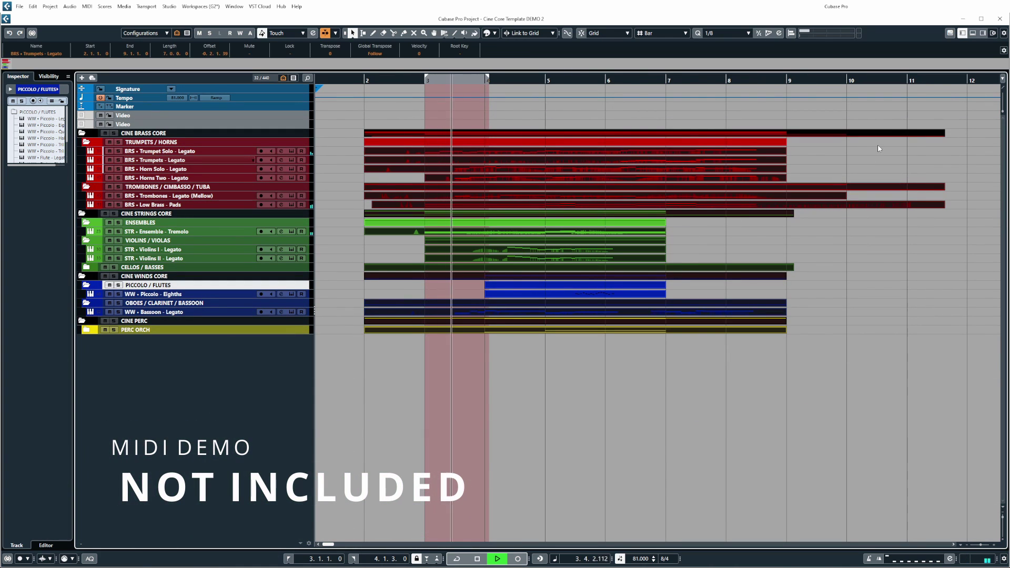
{"action": "left_click", "coordinate": [972, 33]}
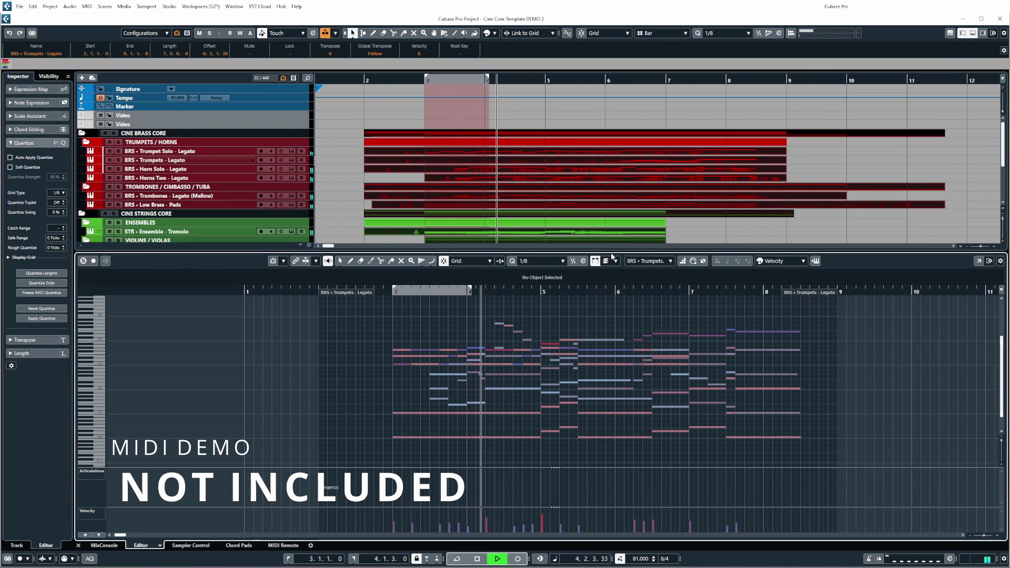
- Enlarge the Lower Zone note editor and scroll through the trumpet notes during playback
{"action": "left_click_drag", "start_coordinate": [612, 255], "coordinate": [610, 229]}
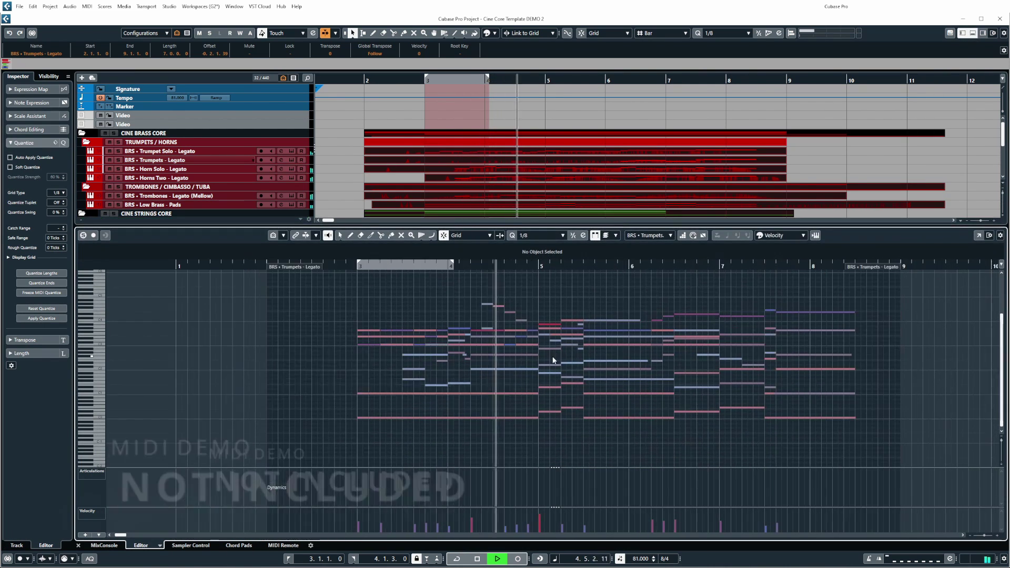
{"action": "scroll", "coordinate": [553, 361], "scroll_direction": "up", "scroll_amount": 2}
{"action": "scroll", "coordinate": [555, 360], "scroll_direction": "down", "scroll_amount": 1}
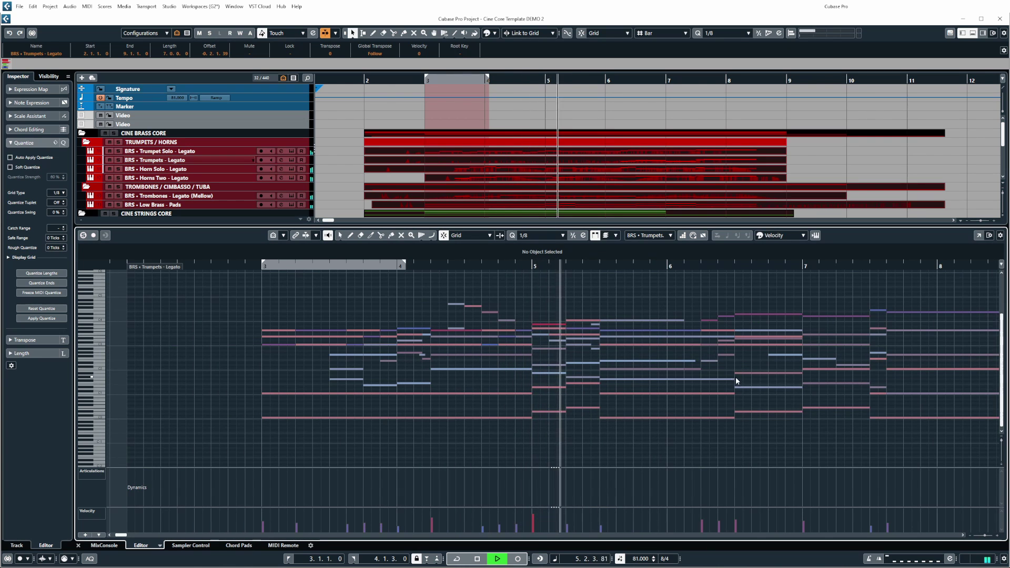
{"action": "scroll", "coordinate": [689, 372], "scroll_direction": "right", "scroll_amount": 3}
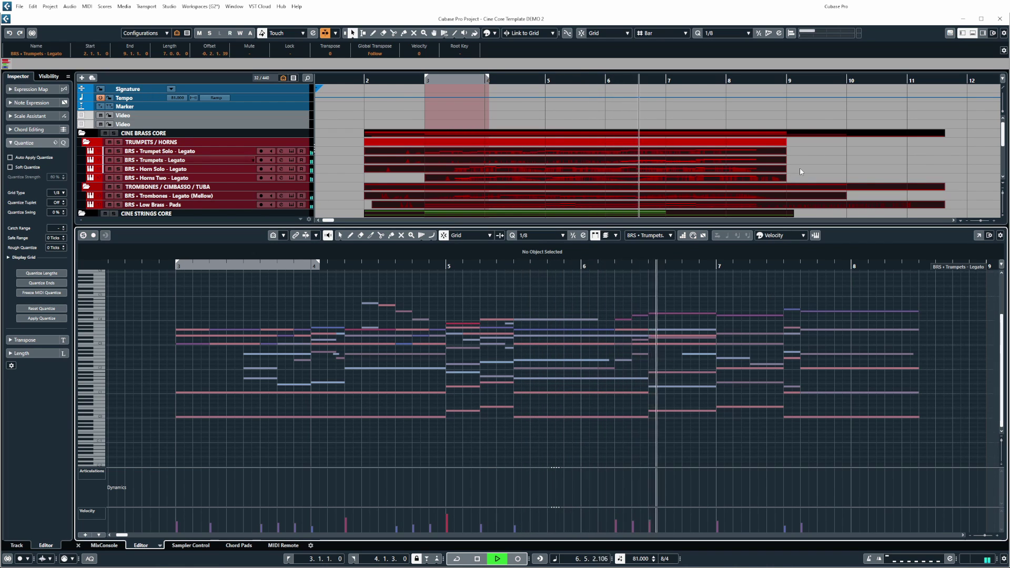
{"action": "scroll", "coordinate": [775, 144], "scroll_direction": "down", "scroll_amount": 5}
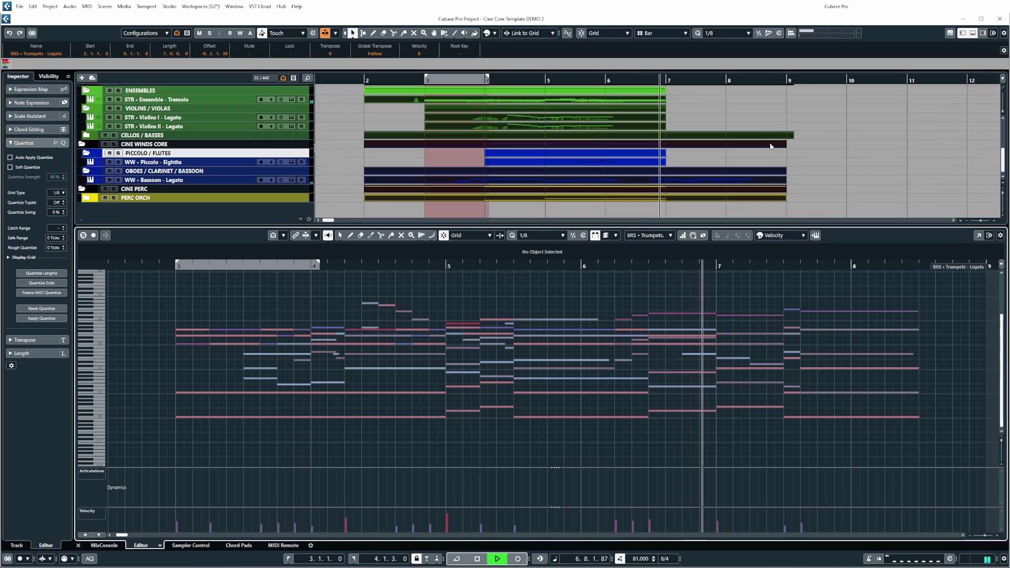
{"action": "scroll", "coordinate": [784, 155], "scroll_direction": "up", "scroll_amount": 3}
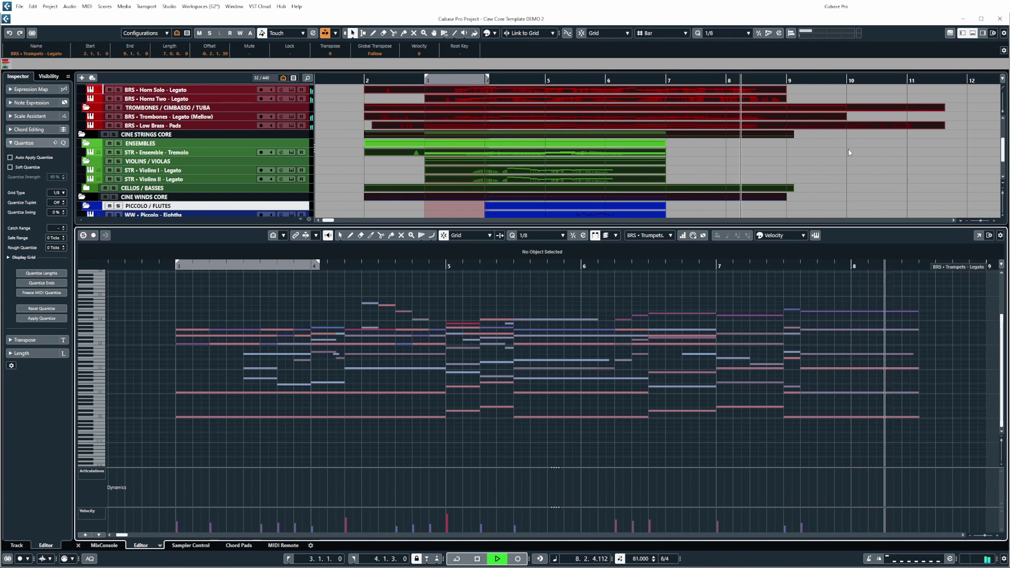
- Stop playback, deselect all events and close the Lower Zone note editor
{"action": "key", "text": "space"}
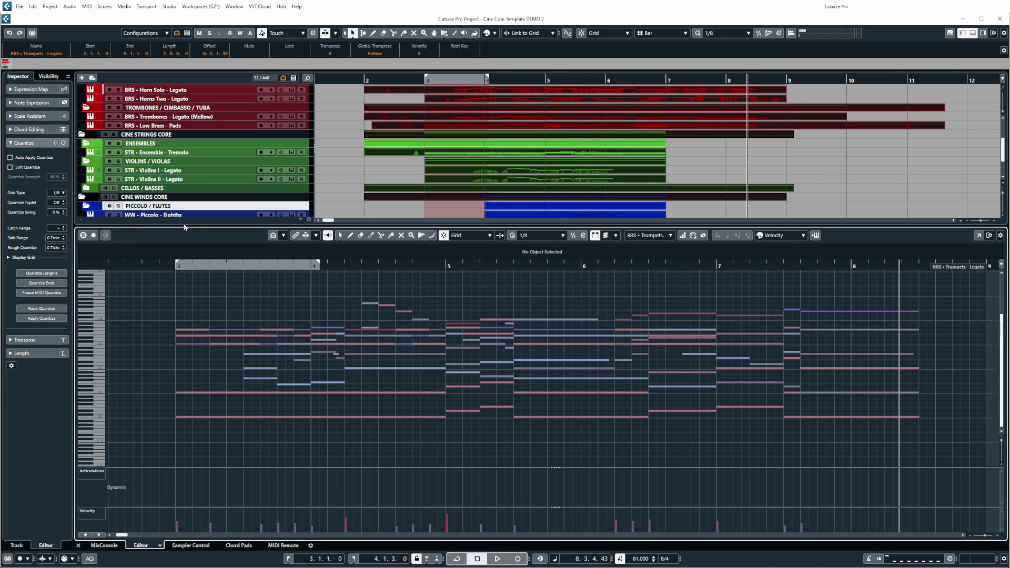
{"action": "left_click_drag", "start_coordinate": [315, 226], "coordinate": [315, 245]}
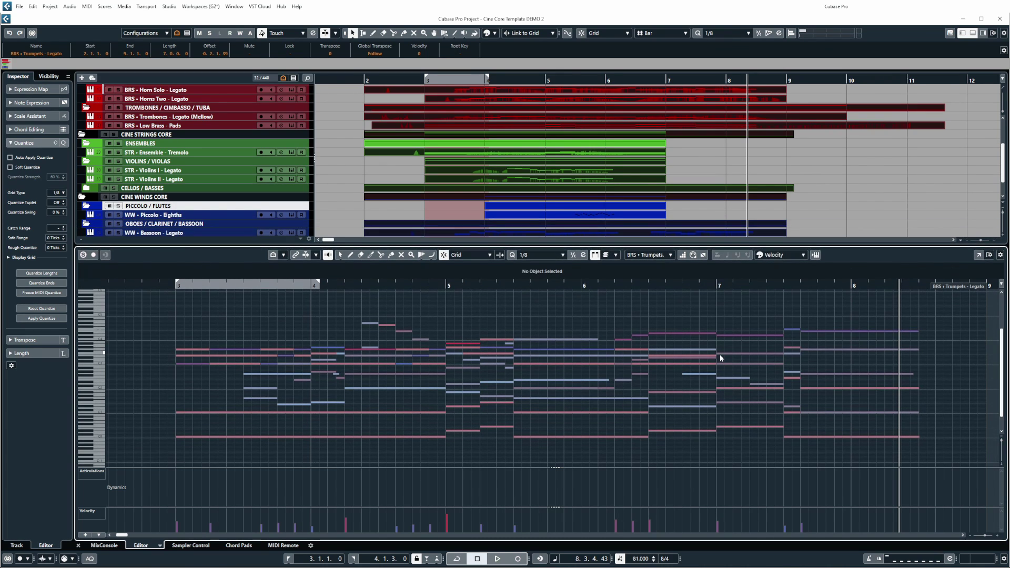
{"action": "left_click", "coordinate": [951, 172]}
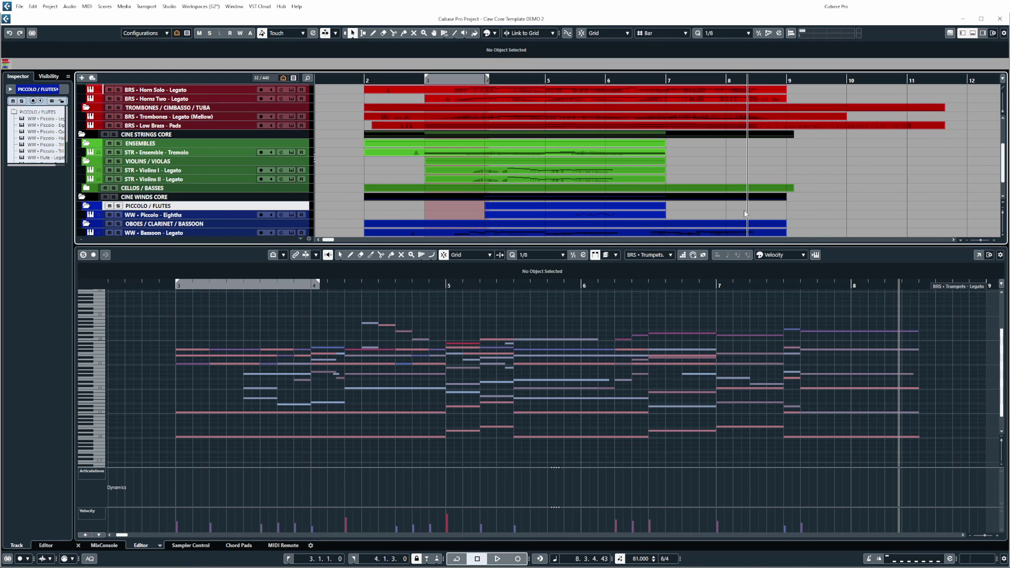
{"action": "left_click", "coordinate": [973, 33]}
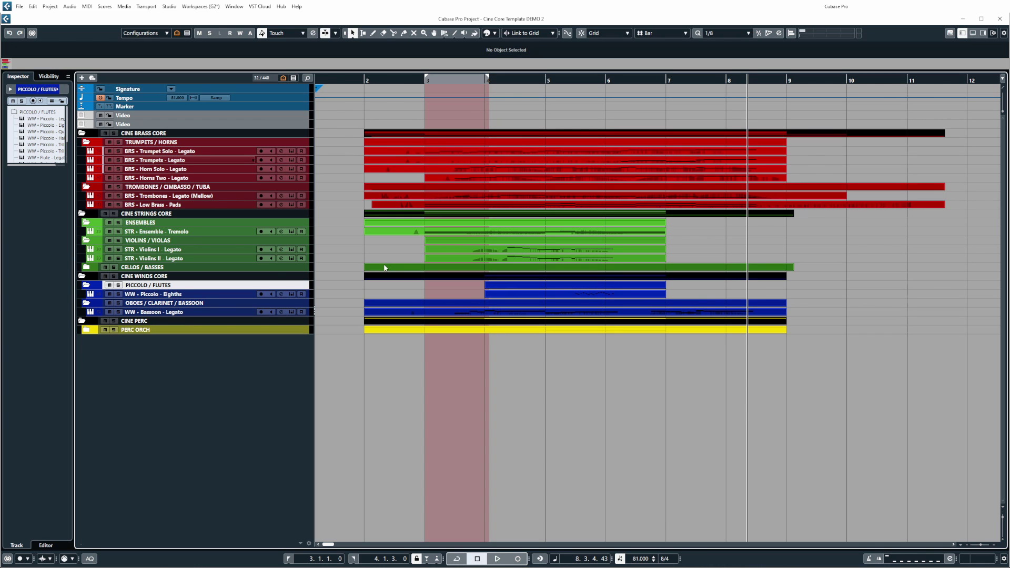
- Open the MixConsole full screen with F3 and scroll across the brass, strings, winds and master groups
{"action": "key", "text": "F3"}
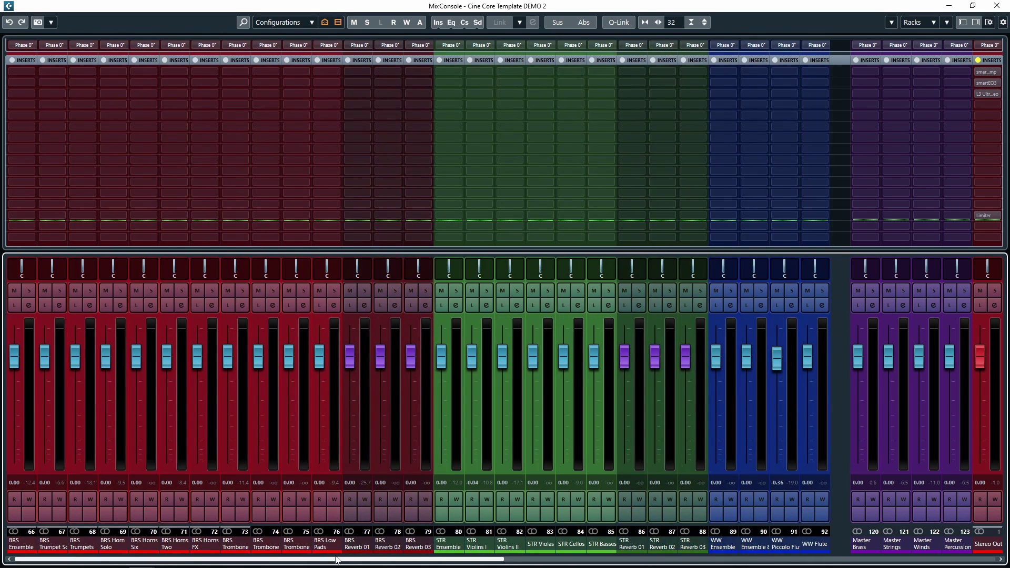
{"action": "left_click_drag", "start_coordinate": [336, 560], "coordinate": [323, 509]}
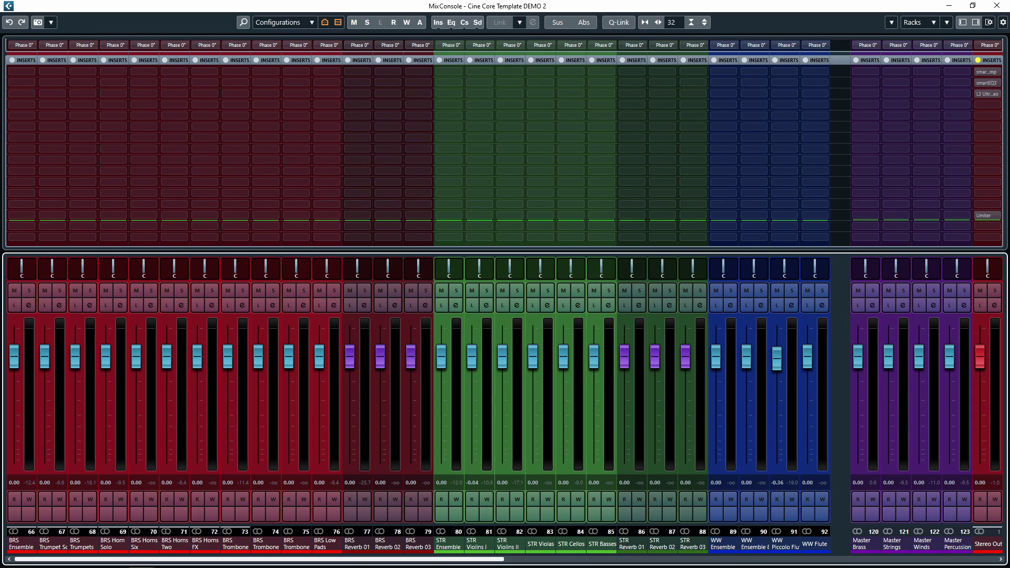
{"action": "left_click_drag", "start_coordinate": [77, 354], "coordinate": [79, 440]}
{"action": "mouse_move", "coordinate": [82, 378]}
{"action": "left_mouse_down"}
{"action": "mouse_move", "coordinate": [82, 416]}
{"action": "mouse_move", "coordinate": [86, 389]}
{"action": "left_mouse_up"}
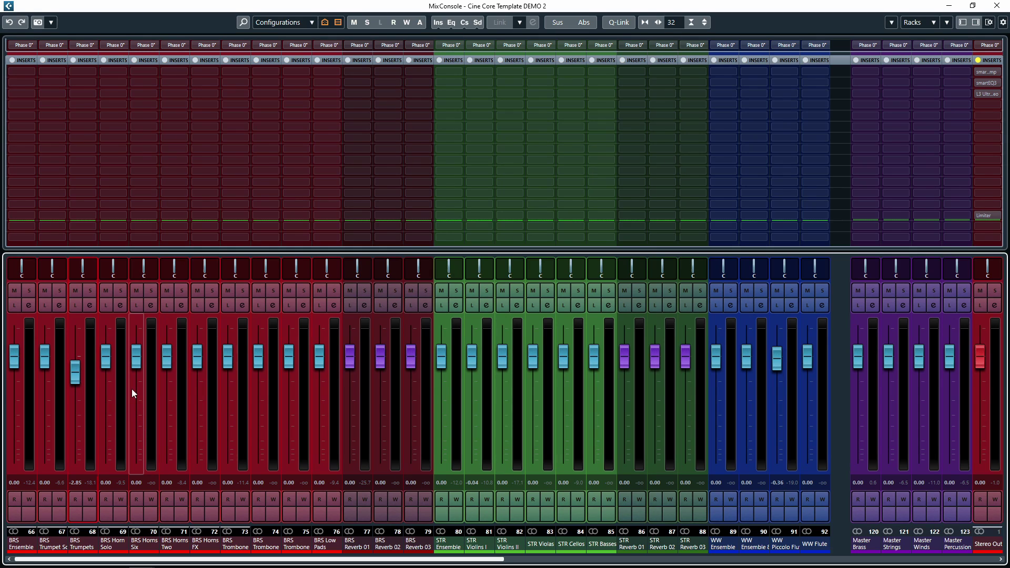
{"action": "left_click_drag", "start_coordinate": [137, 355], "coordinate": [141, 374]}
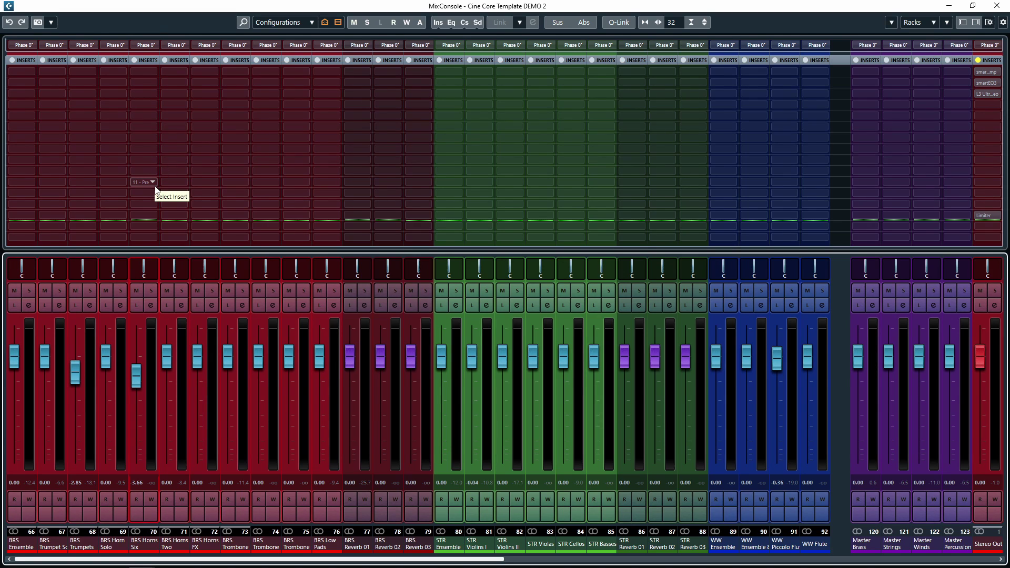
{"action": "left_click", "coordinate": [137, 376], "text": "ctrl"}
{"action": "left_click", "coordinate": [75, 372], "text": "ctrl"}
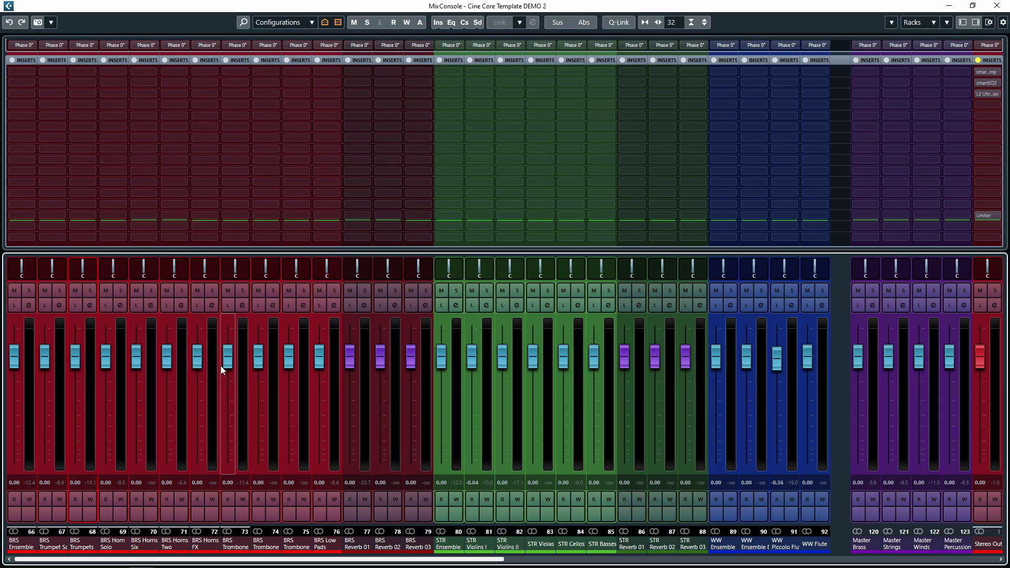
- Load the 9: Channels - Instruments mixer configuration and scroll through its channels
{"action": "left_click", "coordinate": [303, 23]}
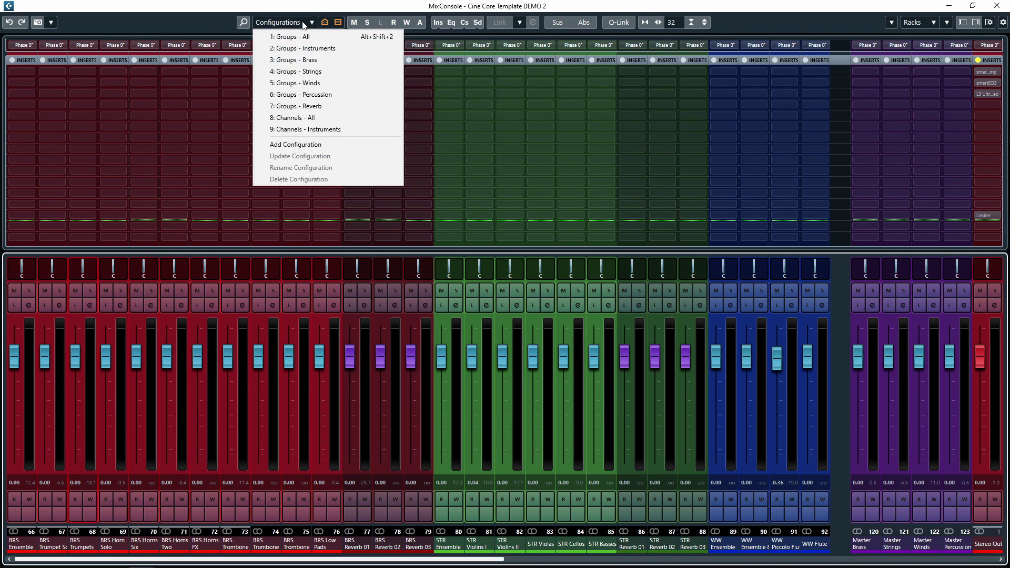
{"action": "left_click", "coordinate": [336, 128]}
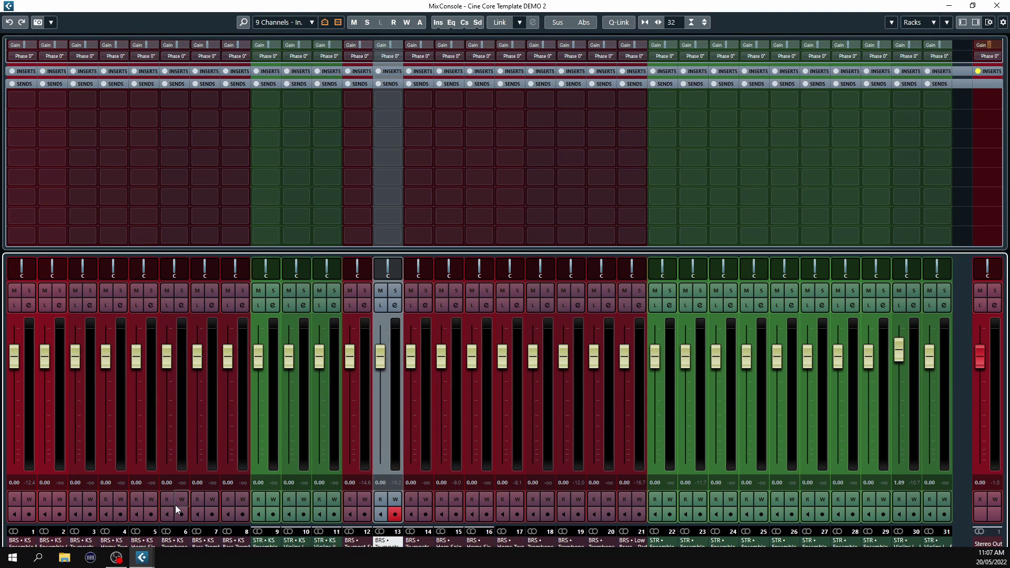
{"action": "left_click_drag", "start_coordinate": [111, 560], "coordinate": [13, 536]}
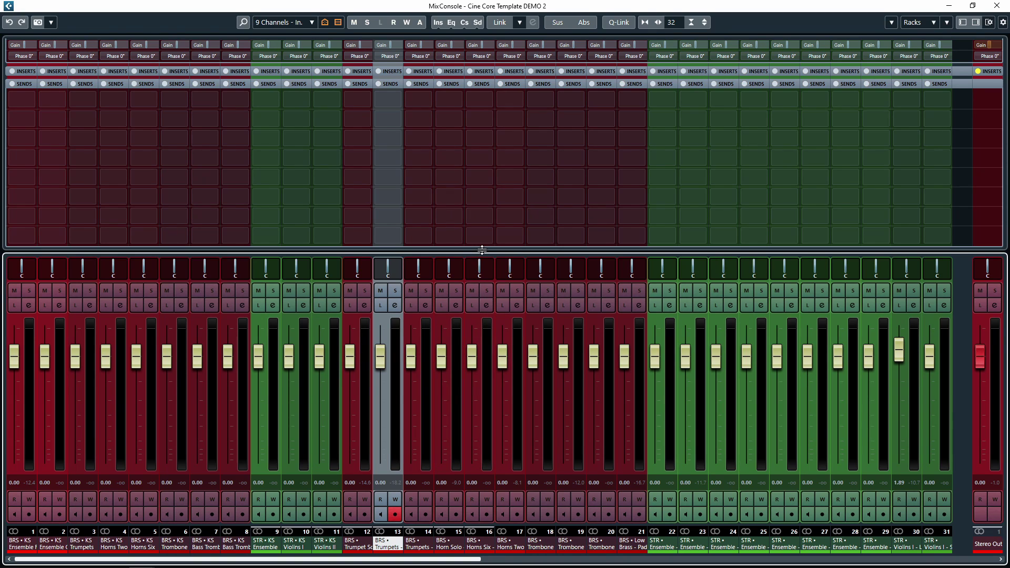
{"action": "mouse_move", "coordinate": [470, 240]}
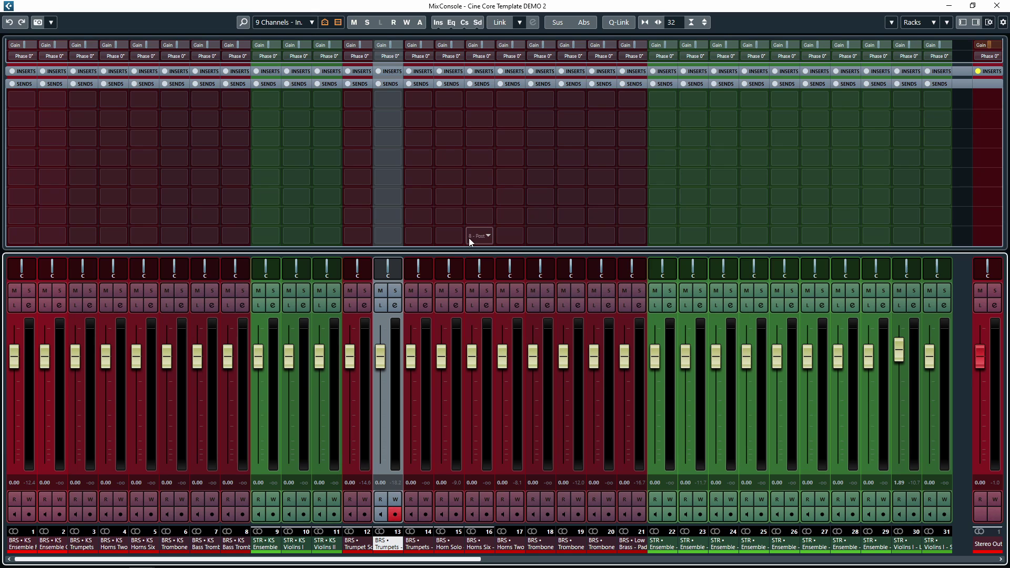
{"action": "left_click", "coordinate": [292, 23]}
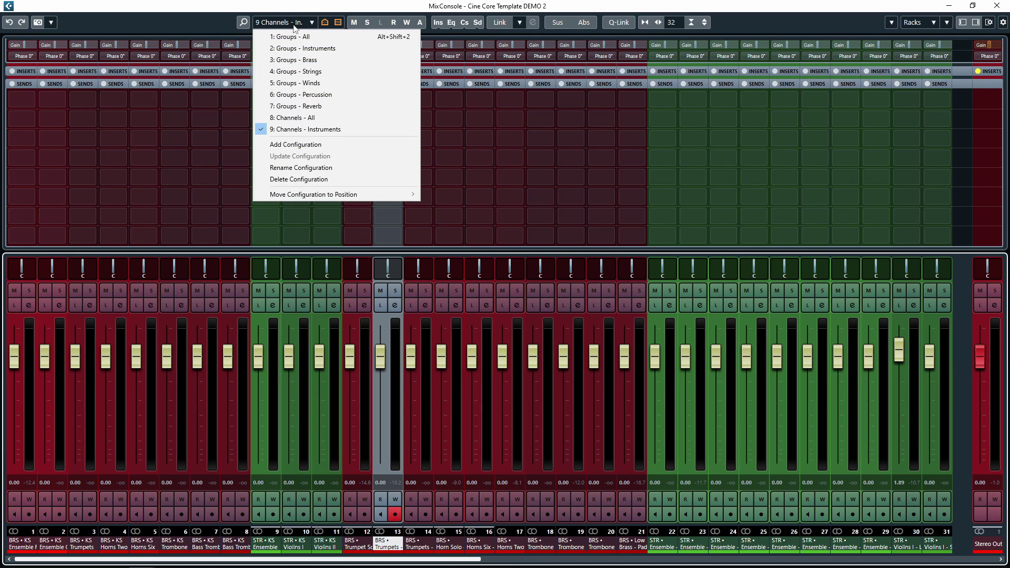
- Load the 1: Groups - All mixer configuration
{"action": "left_click", "coordinate": [294, 36]}
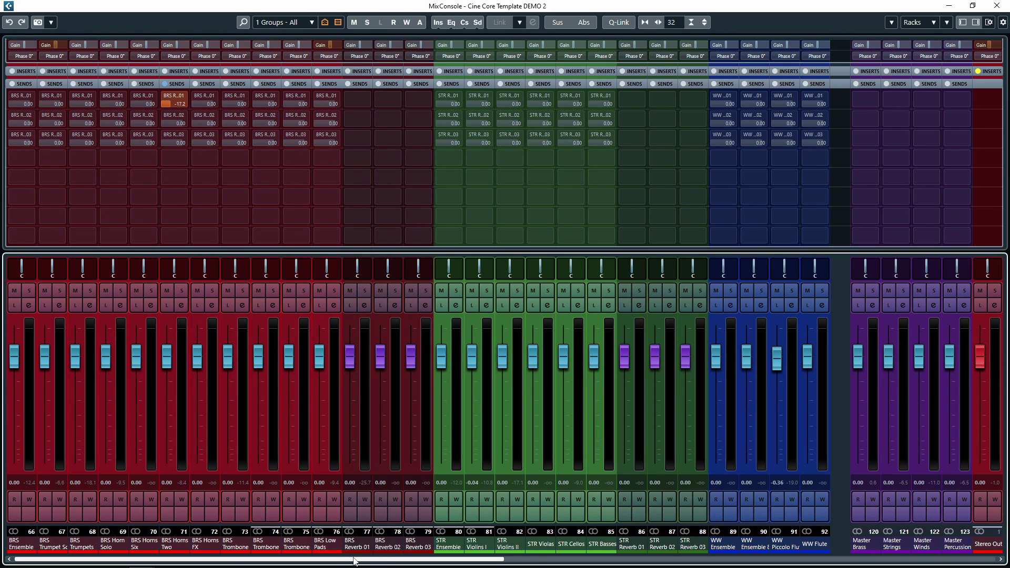
{"action": "scroll", "coordinate": [353, 559], "scroll_direction": "right", "scroll_amount": 10}
{"action": "scroll", "coordinate": [326, 549], "scroll_direction": "left", "scroll_amount": 10}
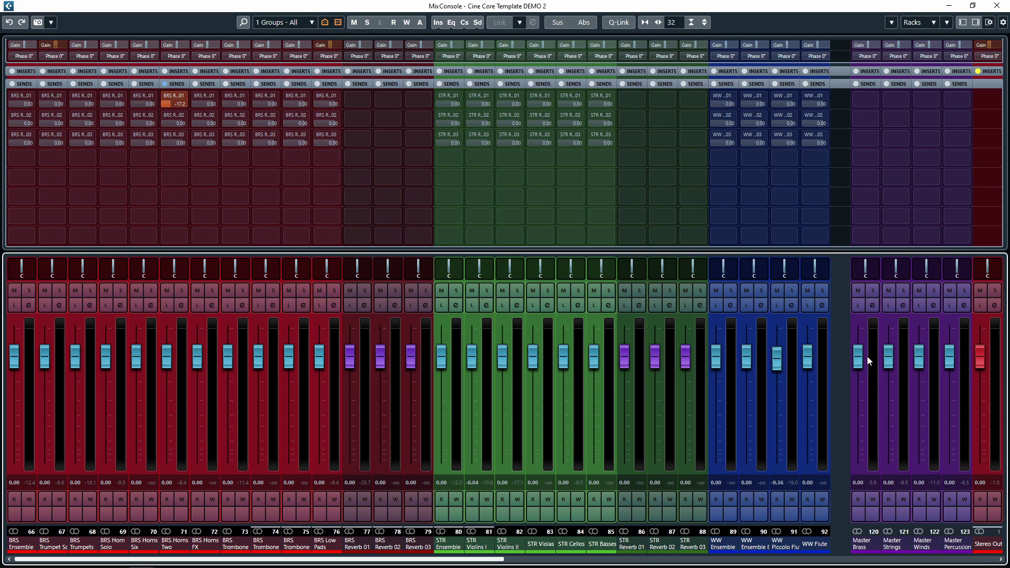
- Move the Master Brass and Strings faders, reset them to 0.00, and enable BRS Horns FX's first send
{"action": "left_click_drag", "start_coordinate": [866, 355], "coordinate": [866, 415]}
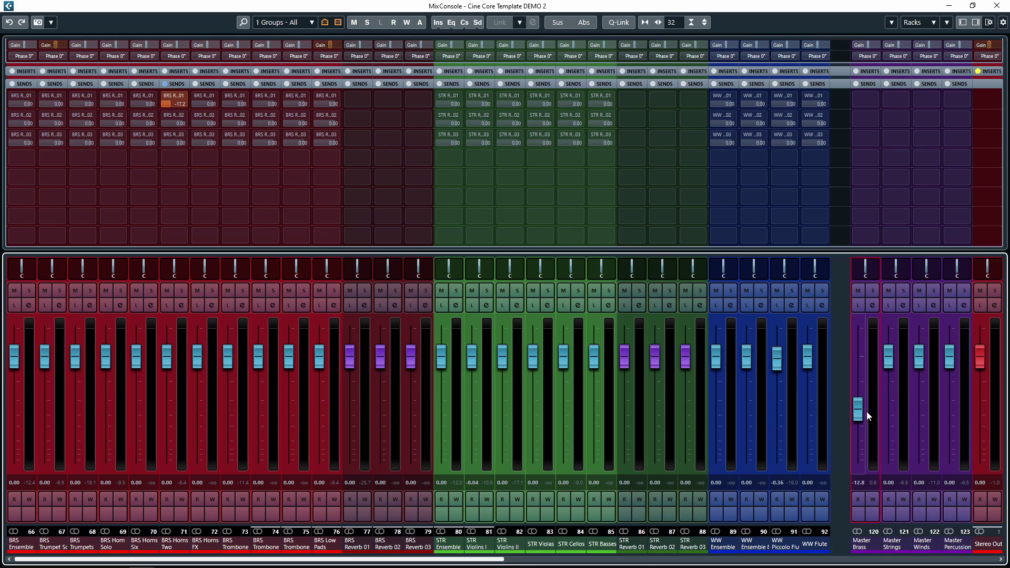
{"action": "left_click_drag", "start_coordinate": [885, 357], "coordinate": [952, 364]}
{"action": "left_click", "coordinate": [951, 366], "text": "ctrl"}
{"action": "left_click", "coordinate": [857, 370], "text": "ctrl"}
{"action": "left_click", "coordinate": [893, 361], "text": "ctrl"}
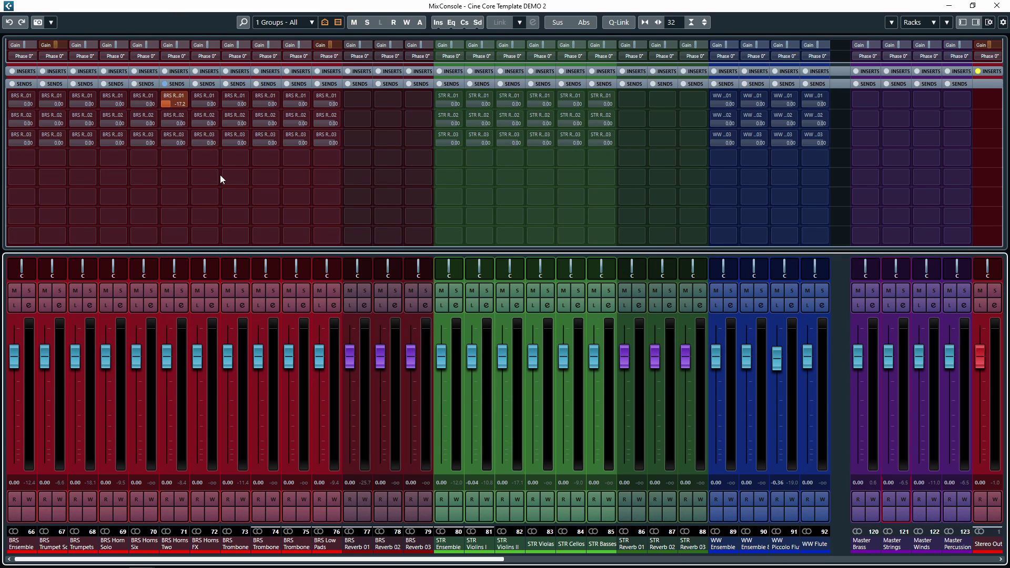
{"action": "mouse_move", "coordinate": [370, 213]}
{"action": "left_click", "coordinate": [198, 95]}
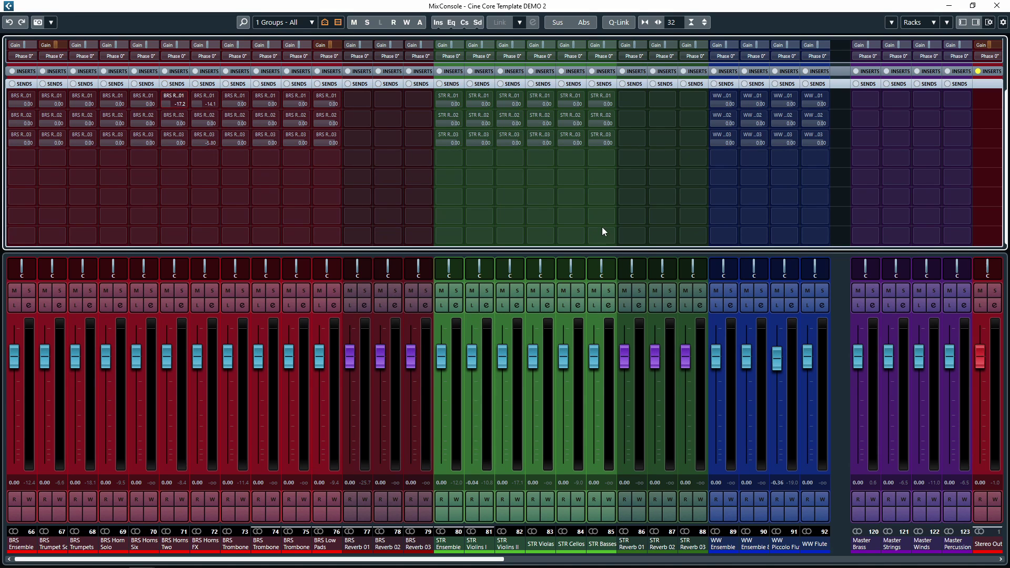
- Close the mixer and reveal all 440 hidden tracks in the project
{"action": "key", "text": "F3"}
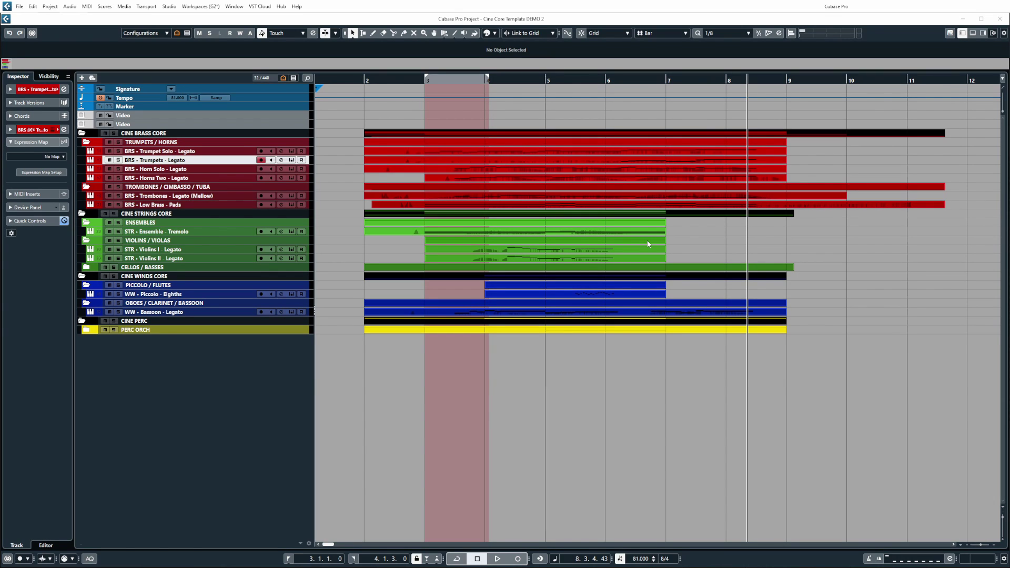
{"action": "key", "text": "ctrl+alt+a"}
{"action": "scroll", "coordinate": [471, 228], "scroll_direction": "down", "scroll_amount": 10}
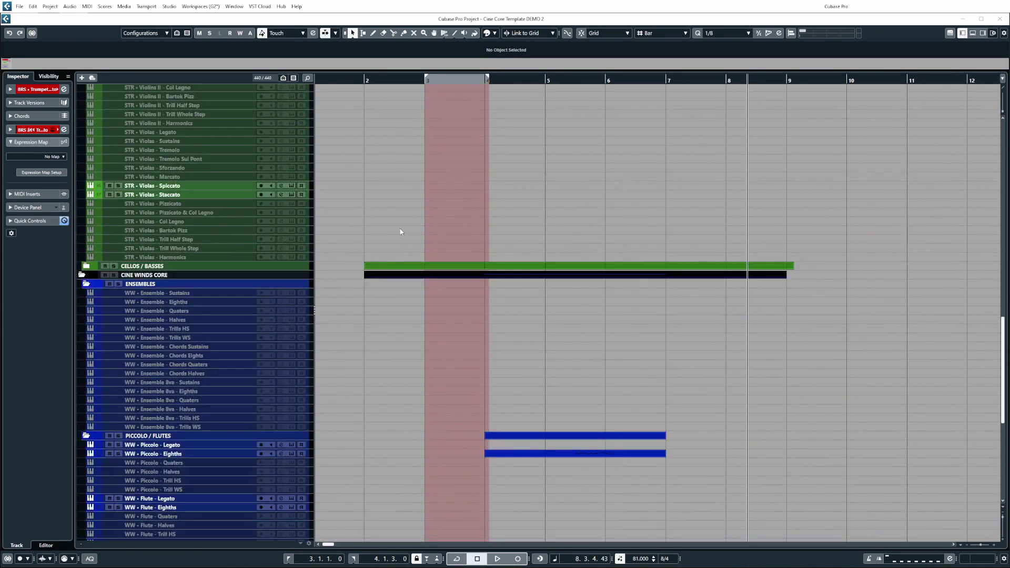
{"action": "scroll", "coordinate": [400, 231], "scroll_direction": "up", "scroll_amount": 10}
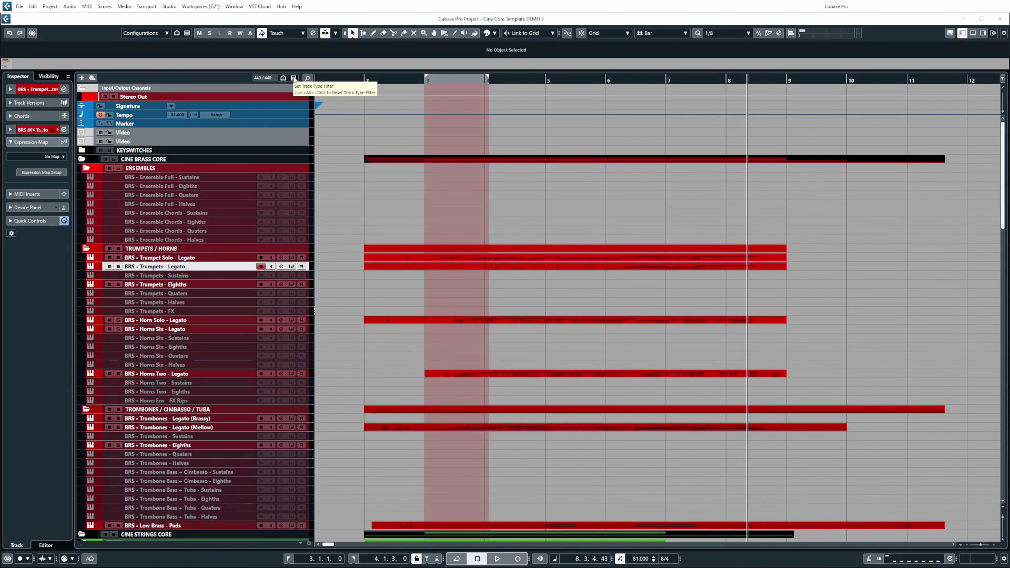
{"action": "scroll", "coordinate": [245, 199], "scroll_direction": "down", "scroll_amount": 15}
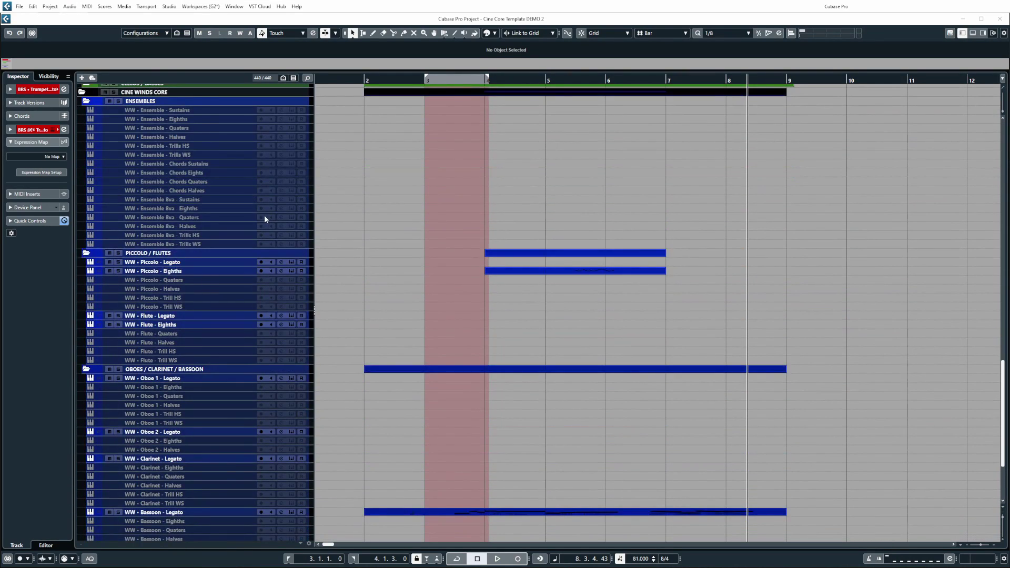
{"action": "scroll", "coordinate": [264, 218], "scroll_direction": "up", "scroll_amount": 15}
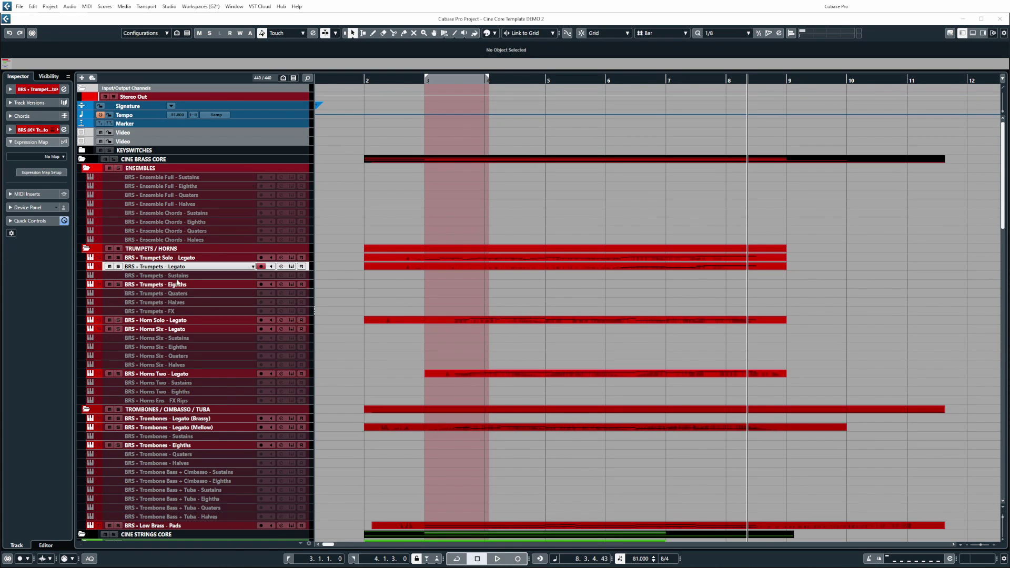
{"action": "scroll", "coordinate": [228, 528], "scroll_direction": "down", "scroll_amount": 6}
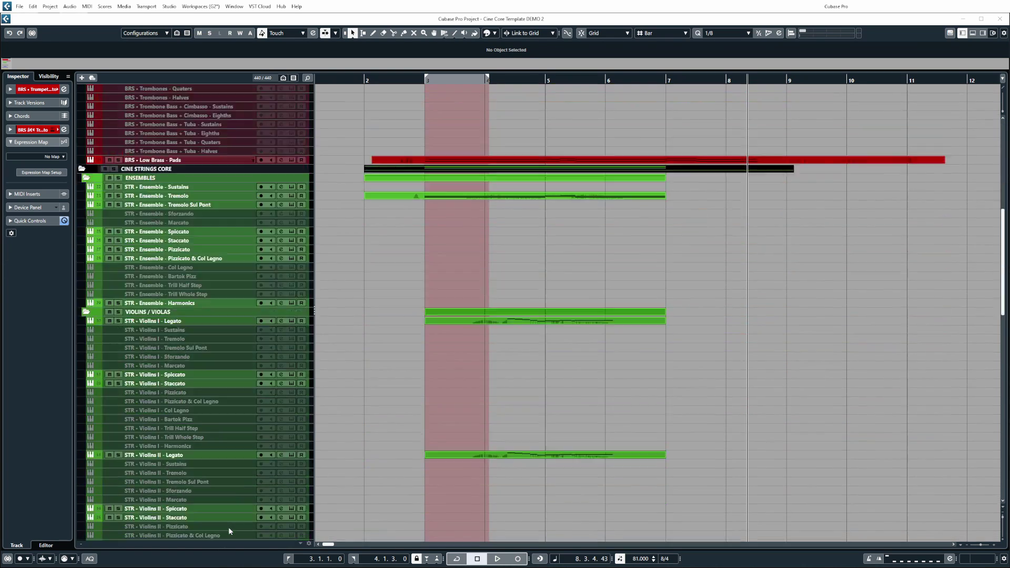
{"action": "scroll", "coordinate": [229, 527], "scroll_direction": "up", "scroll_amount": 6}
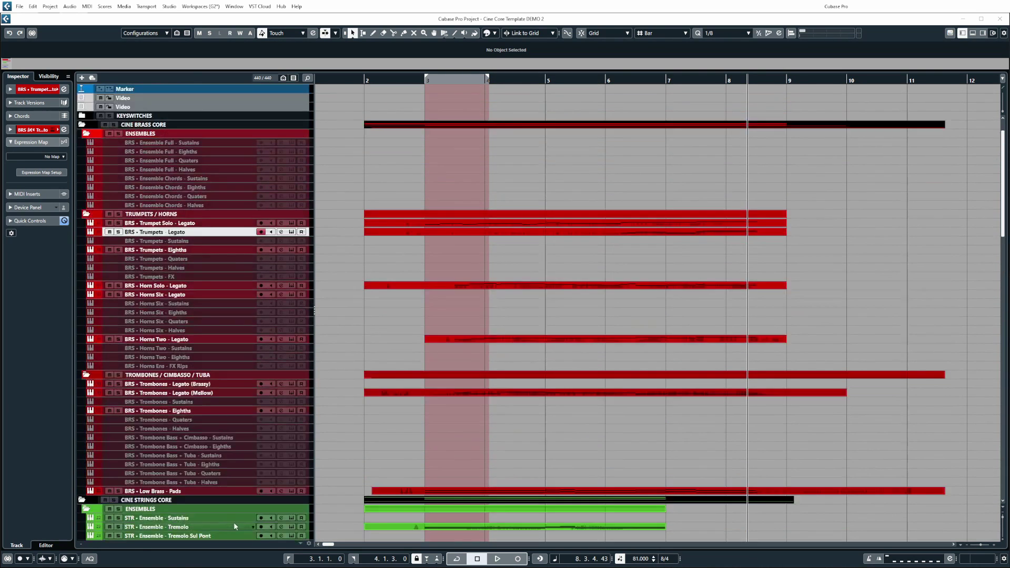
{"action": "scroll", "coordinate": [235, 526], "scroll_direction": "up", "scroll_amount": 2}
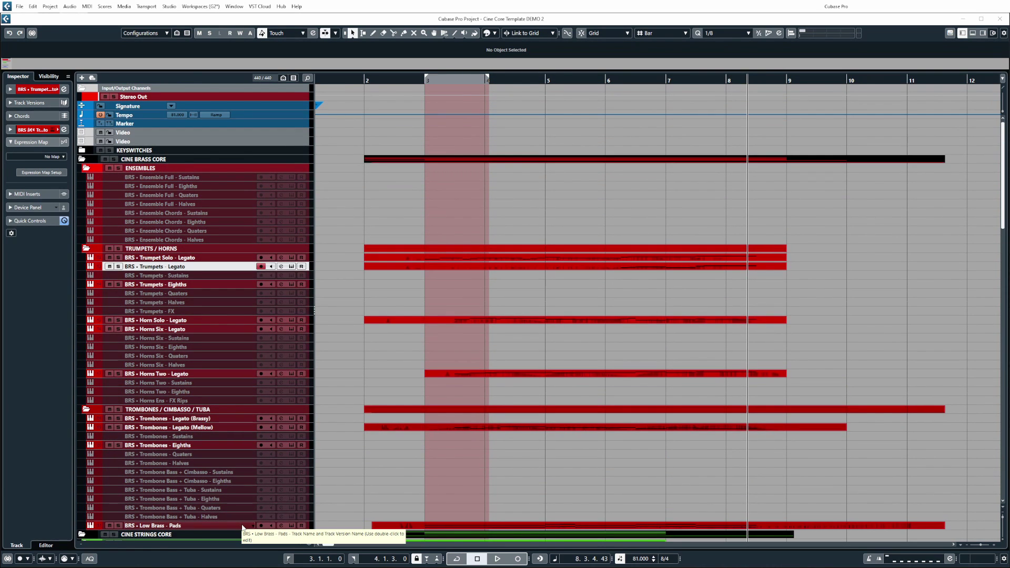
{"action": "scroll", "coordinate": [435, 365], "scroll_direction": "down", "scroll_amount": 10}
{"action": "scroll", "coordinate": [404, 355], "scroll_direction": "up", "scroll_amount": 10}
{"action": "scroll", "coordinate": [405, 355], "scroll_direction": "down", "scroll_amount": 10}
{"action": "scroll", "coordinate": [242, 305], "scroll_direction": "down", "scroll_amount": 3}
{"action": "scroll", "coordinate": [239, 356], "scroll_direction": "up", "scroll_amount": 12}
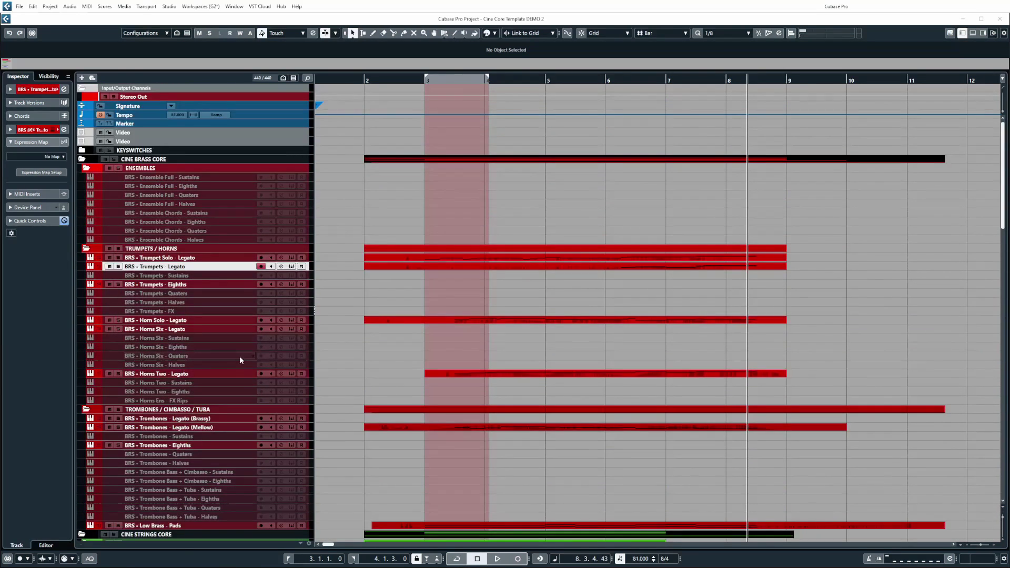
- Select the BRS - Ensemble Full - Quaters track and open the Visibility Agents options
{"action": "left_click", "coordinate": [219, 195]}
{"action": "scroll", "coordinate": [206, 263], "scroll_direction": "down", "scroll_amount": 10}
{"action": "scroll", "coordinate": [188, 378], "scroll_direction": "up", "scroll_amount": 10}
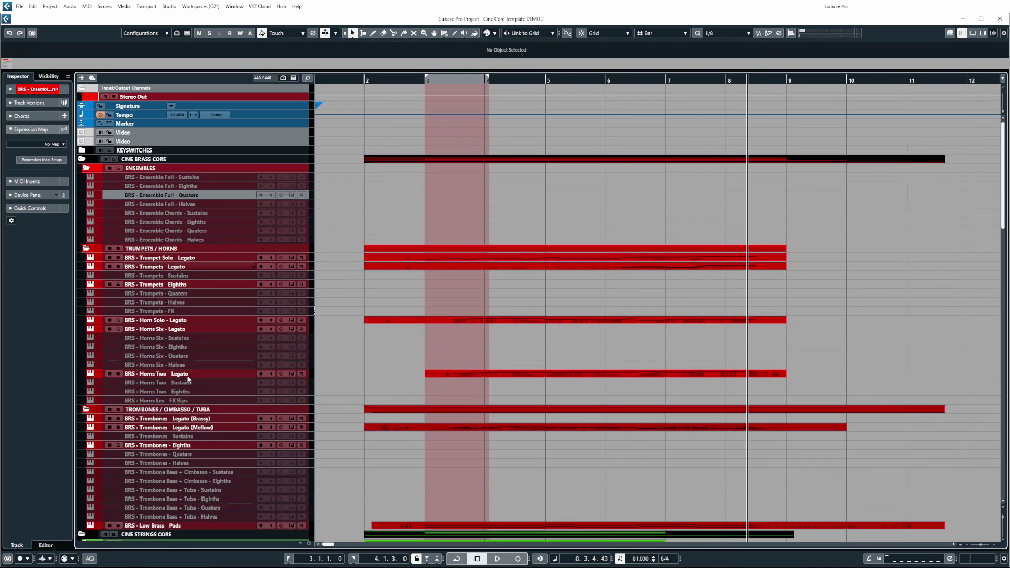
{"action": "left_click", "coordinate": [283, 78]}
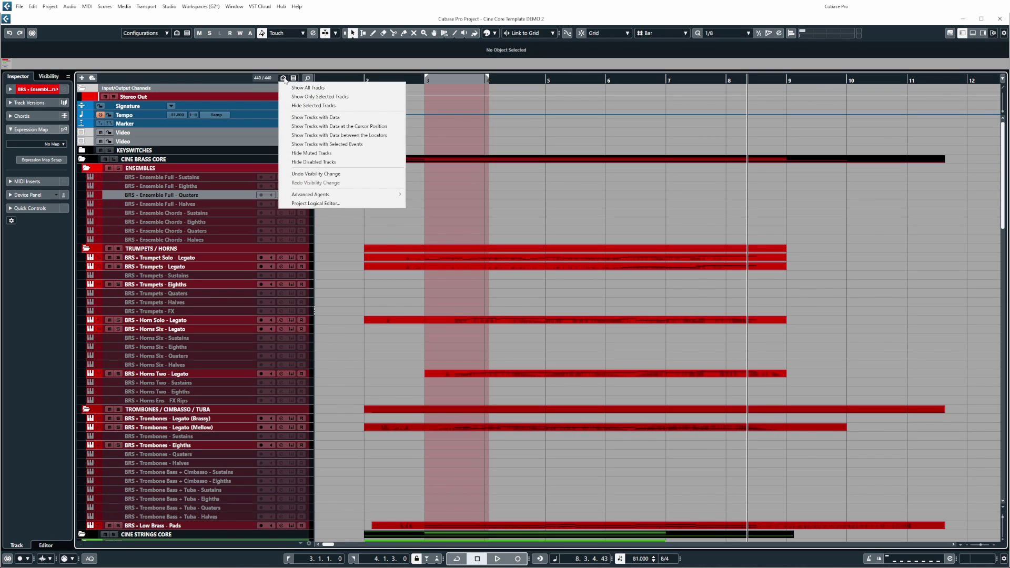
- Hide disabled tracks, leaving about 150 of 440 listed, and return to the top
{"action": "left_click", "coordinate": [334, 161]}
{"action": "scroll", "coordinate": [310, 167], "scroll_direction": "down", "scroll_amount": 3}
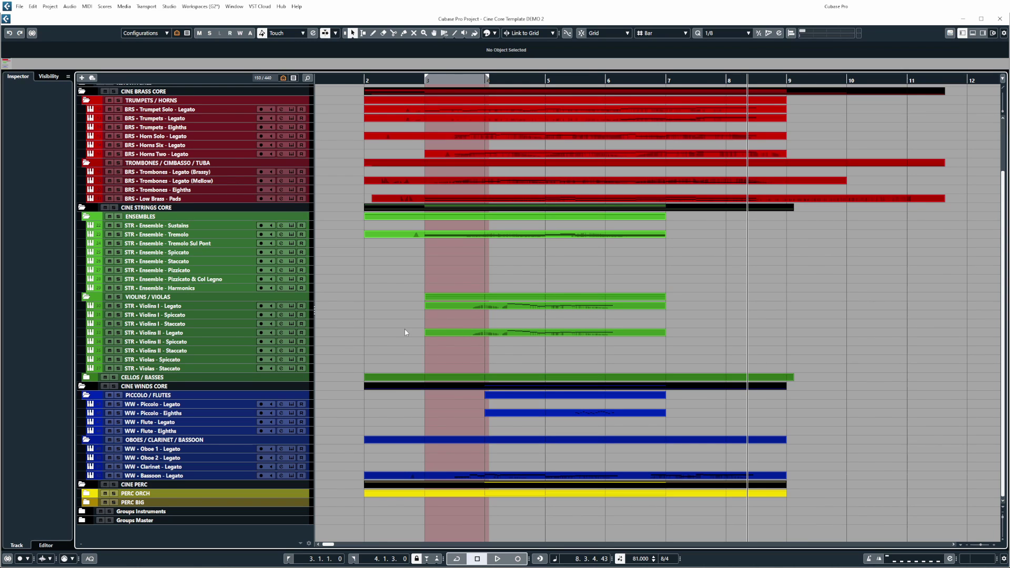
{"action": "scroll", "coordinate": [405, 329], "scroll_direction": "up", "scroll_amount": 3}
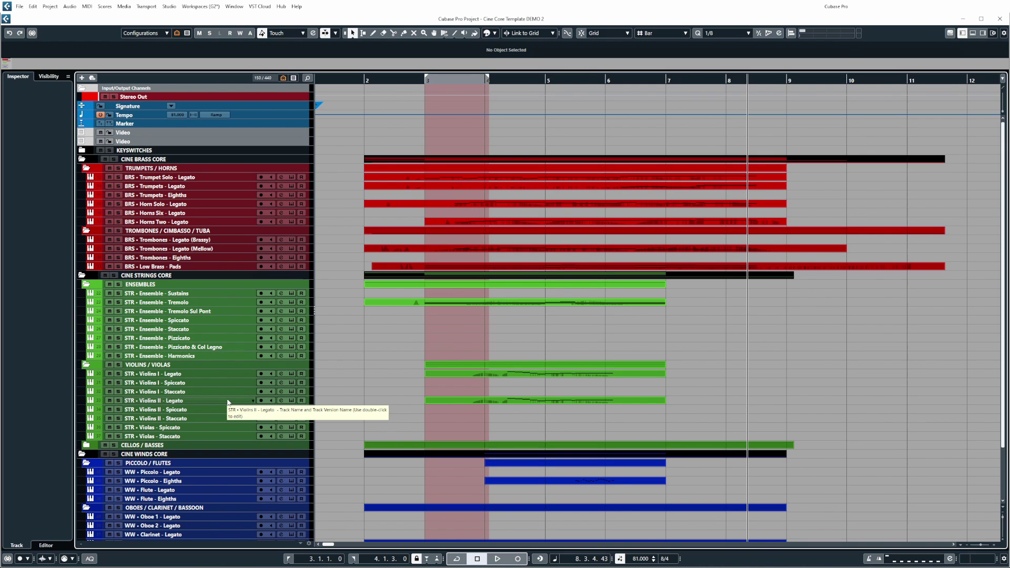
- Apply Visibility Agents' Show Tracks with Data, then Show All Tracks
{"action": "left_click", "coordinate": [283, 79]}
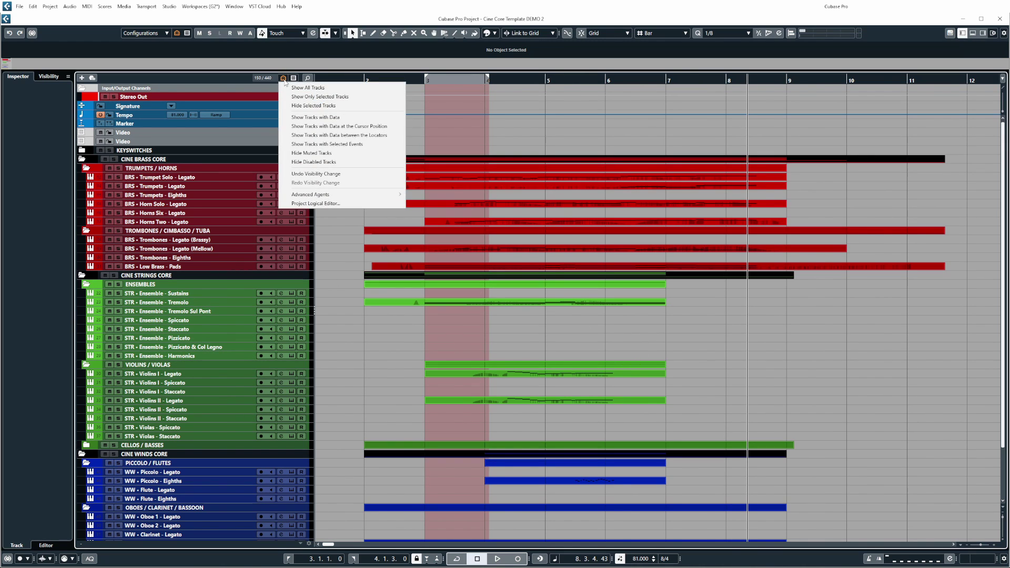
{"action": "left_click", "coordinate": [350, 122]}
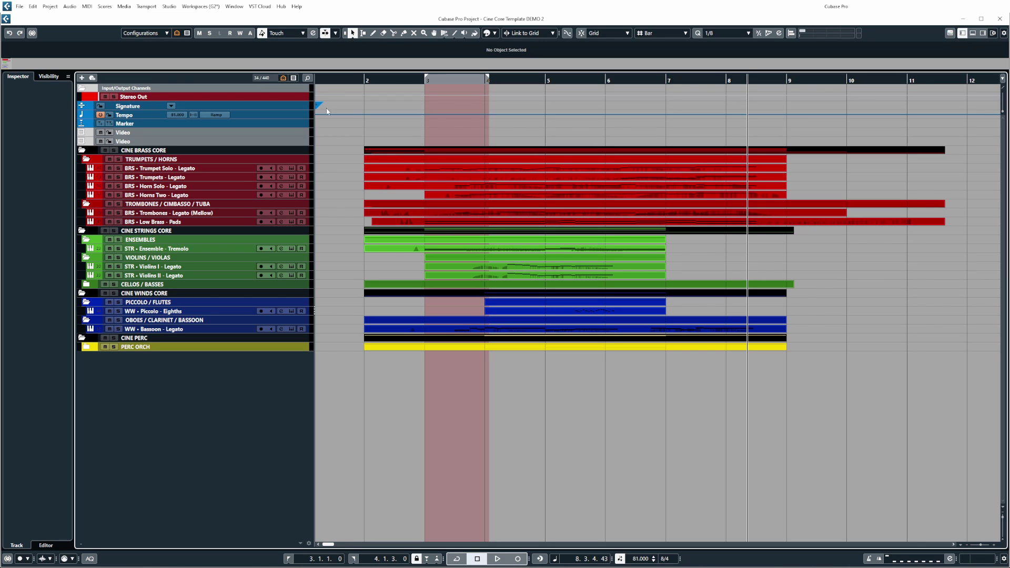
{"action": "left_click", "coordinate": [282, 77]}
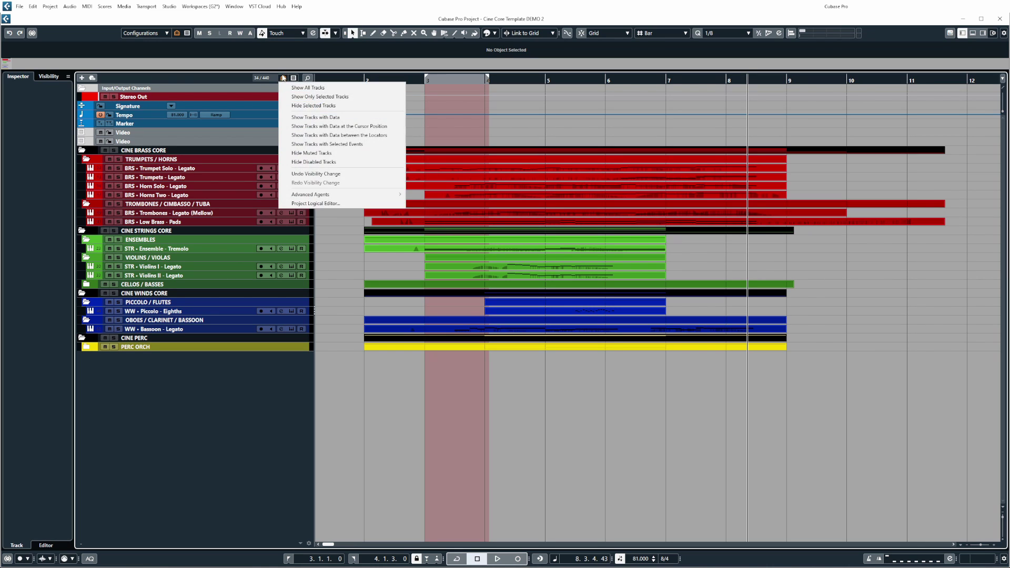
{"action": "left_click", "coordinate": [315, 88]}
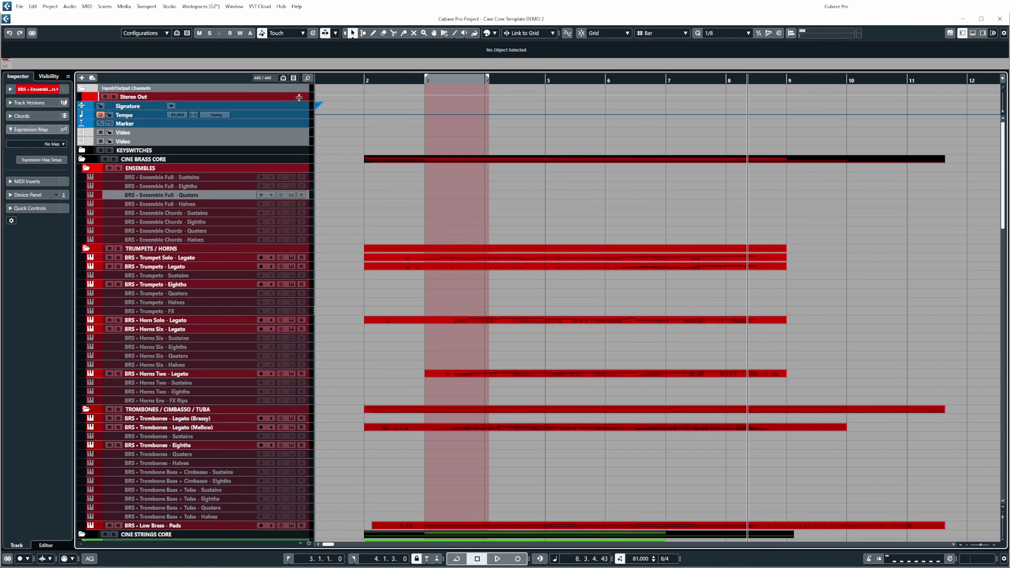
{"action": "scroll", "coordinate": [332, 169], "scroll_direction": "down", "scroll_amount": 20}
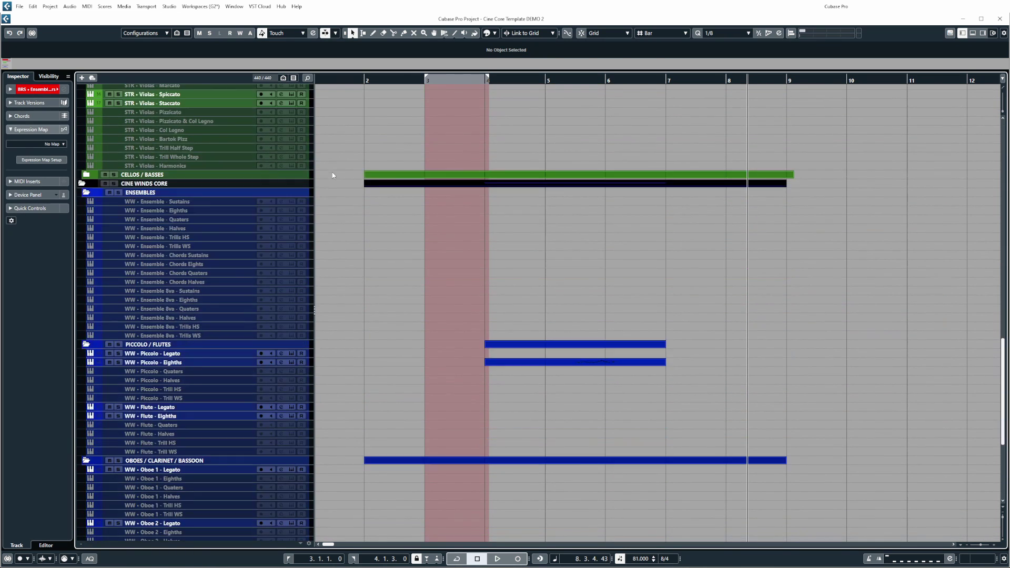
{"action": "scroll", "coordinate": [332, 172], "scroll_direction": "up", "scroll_amount": 20}
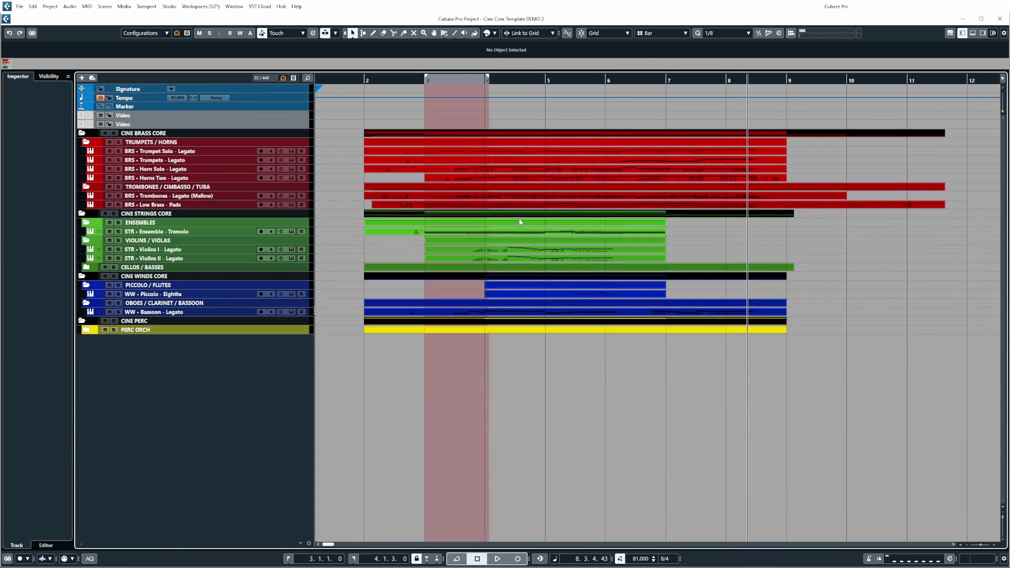
- Move the project cursor to 2.7.1.30 in bar 2
{"action": "left_click_drag", "start_coordinate": [410, 77], "coordinate": [409, 77]}
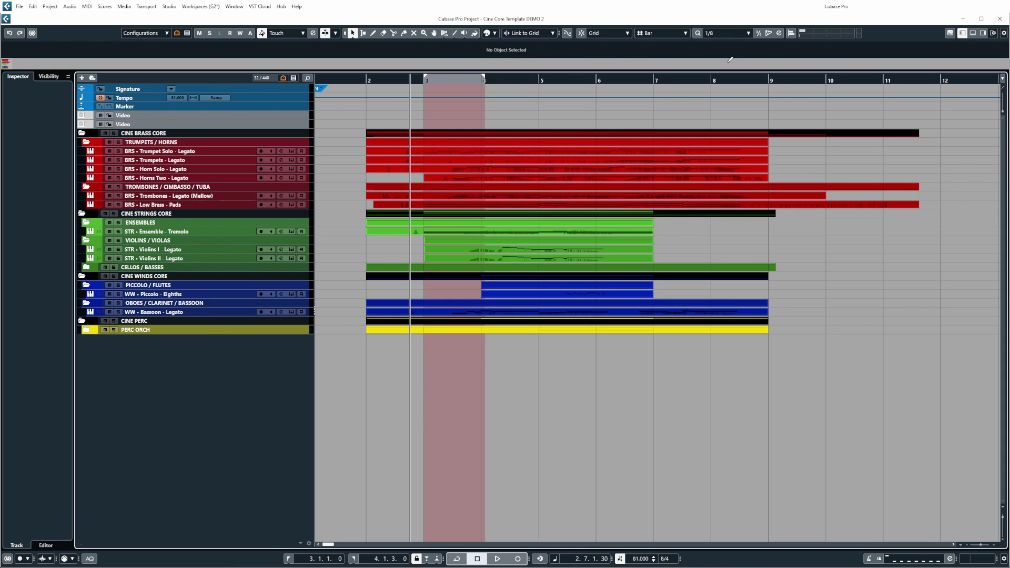
- In the Media browser, go to User Presets > Track Presets > Multi and locate the CIN Core presets
{"action": "left_click", "coordinate": [982, 33]}
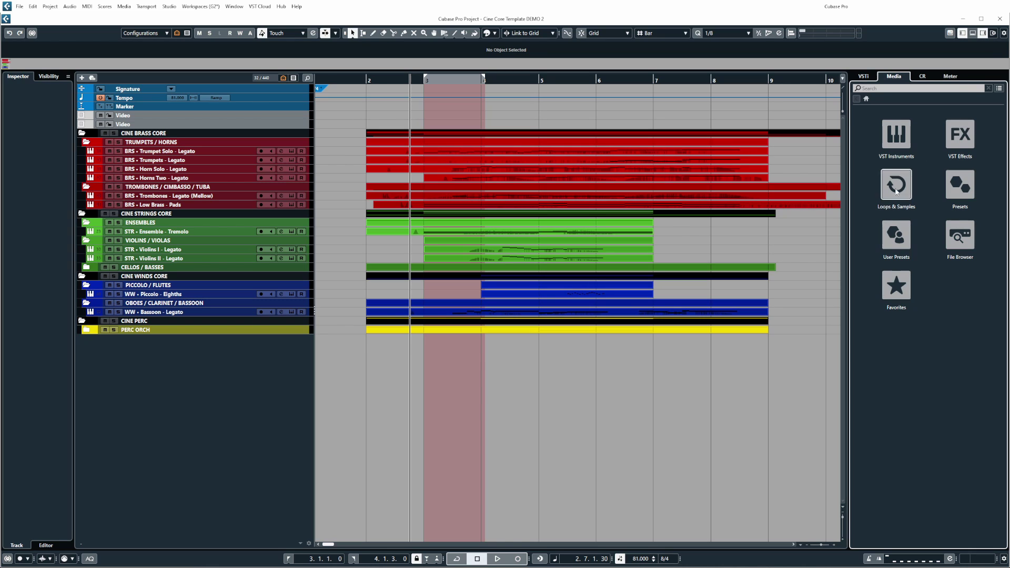
{"action": "left_click", "coordinate": [902, 249]}
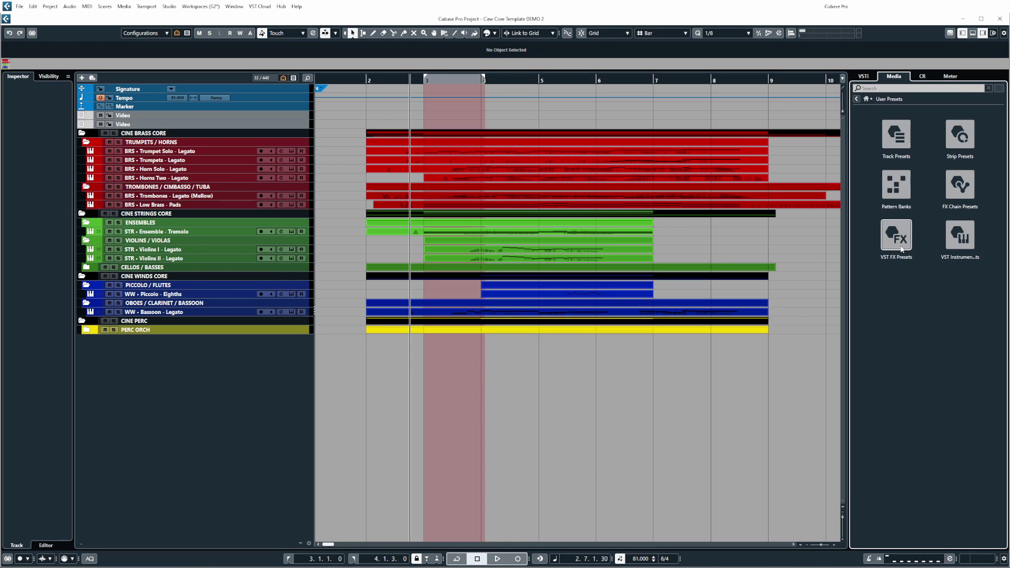
{"action": "left_click", "coordinate": [896, 135]}
{"action": "left_click", "coordinate": [962, 141]}
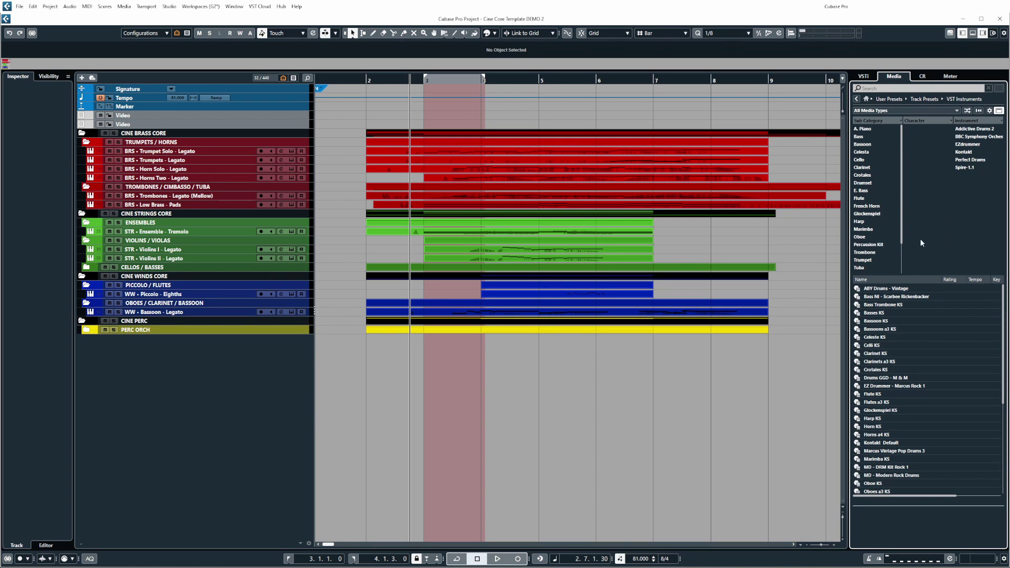
{"action": "left_click", "coordinate": [856, 98]}
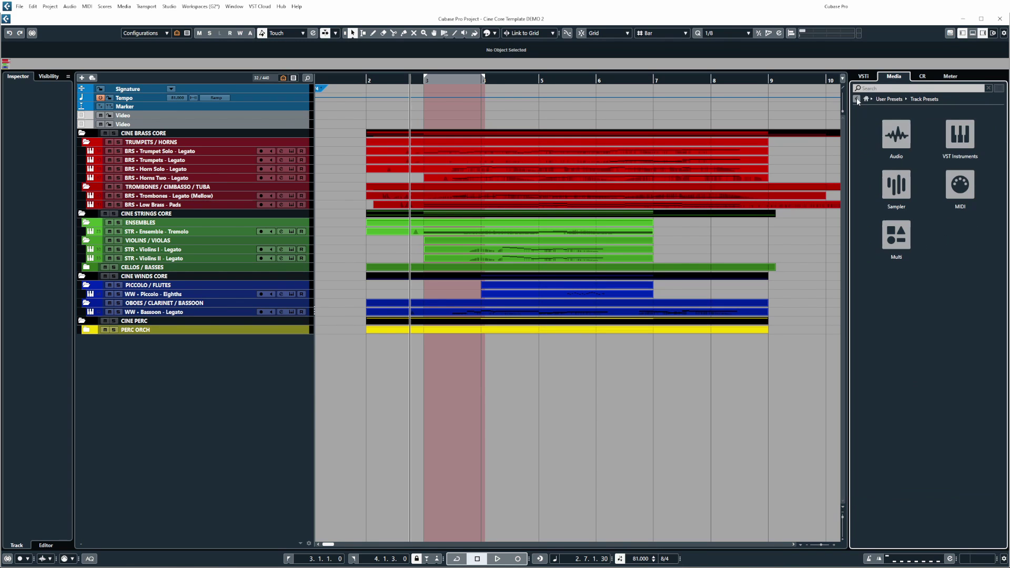
{"action": "left_click", "coordinate": [896, 234]}
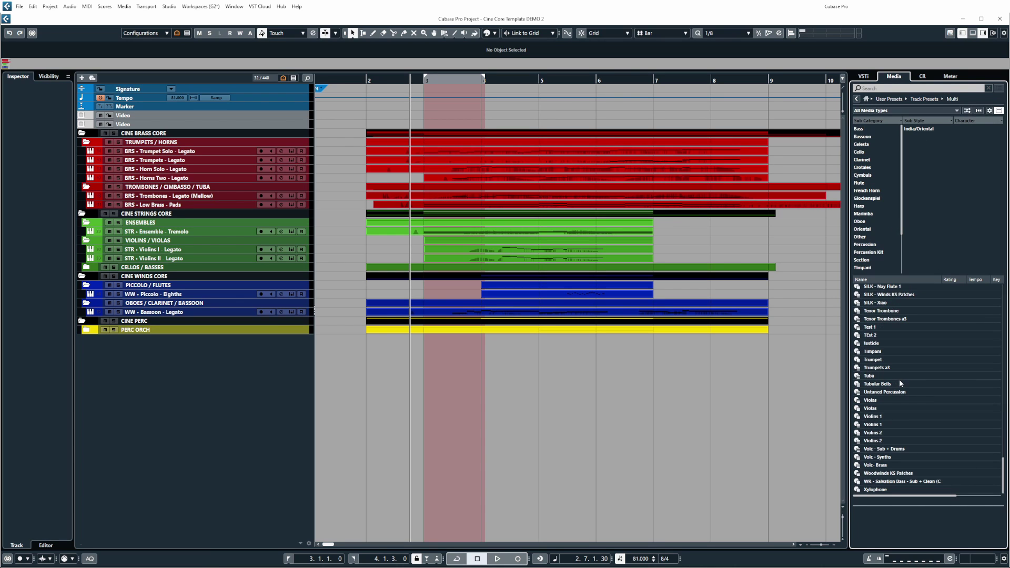
{"action": "scroll", "coordinate": [898, 380], "scroll_direction": "up", "scroll_amount": 10}
{"action": "scroll", "coordinate": [911, 387], "scroll_direction": "up", "scroll_amount": 7}
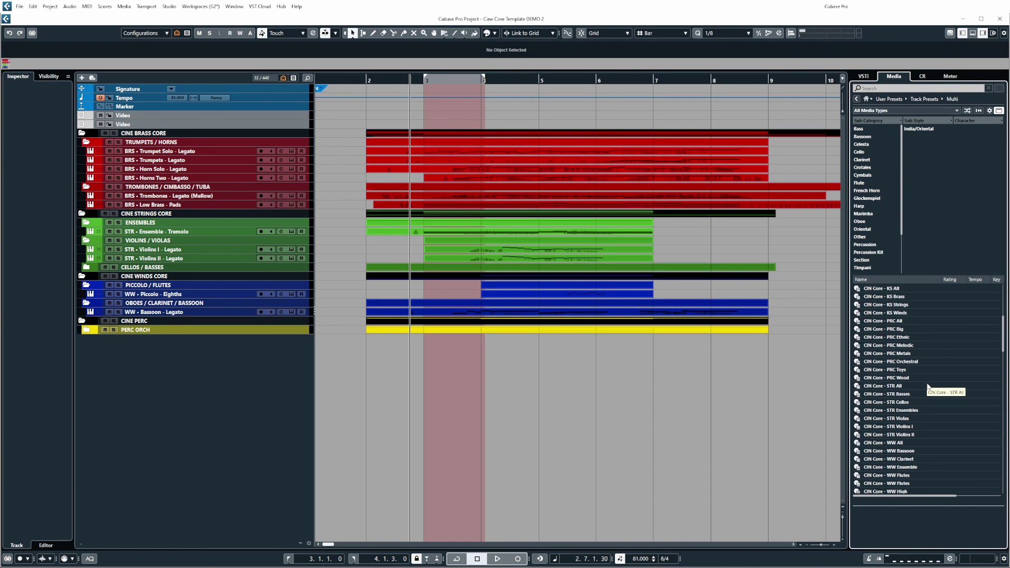
{"action": "scroll", "coordinate": [927, 386], "scroll_direction": "up", "scroll_amount": 5}
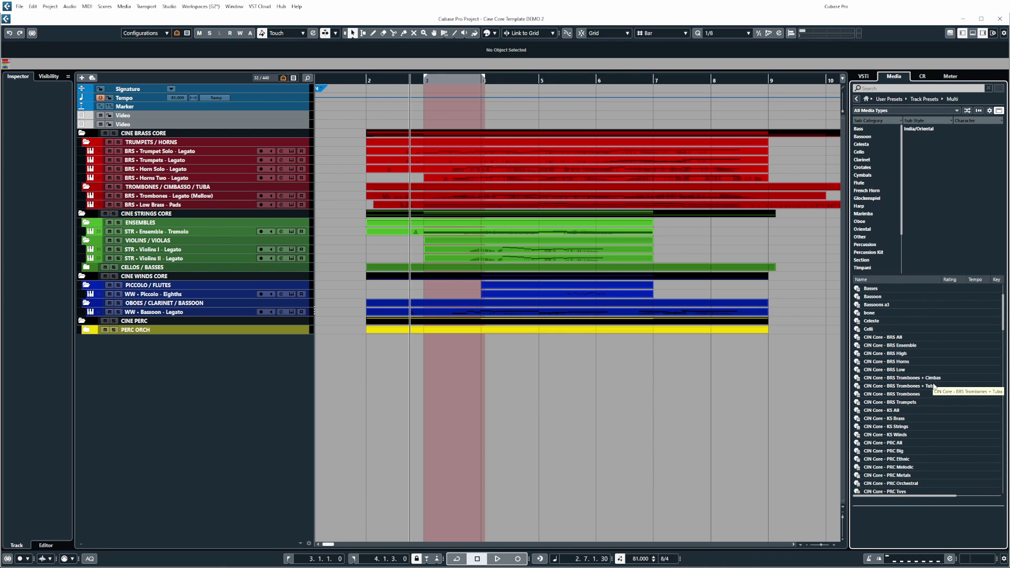
{"action": "scroll", "coordinate": [937, 376], "scroll_direction": "down", "scroll_amount": 2}
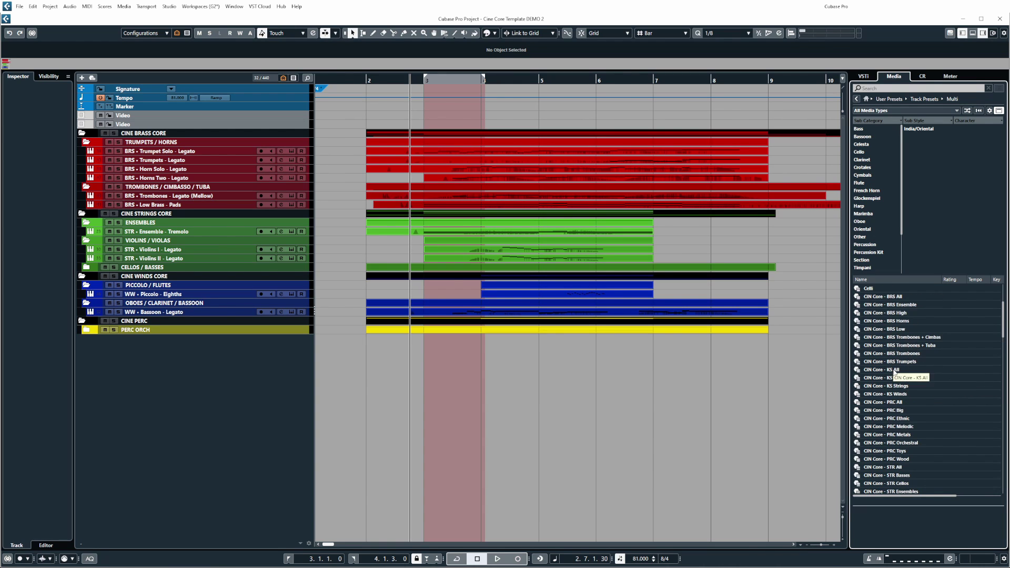
- Drop the CIN Core - BRS Trumpets preset below PERC ORCH and enable its Trumpet Solo - Legato track
{"action": "left_click_drag", "start_coordinate": [906, 363], "coordinate": [244, 373]}
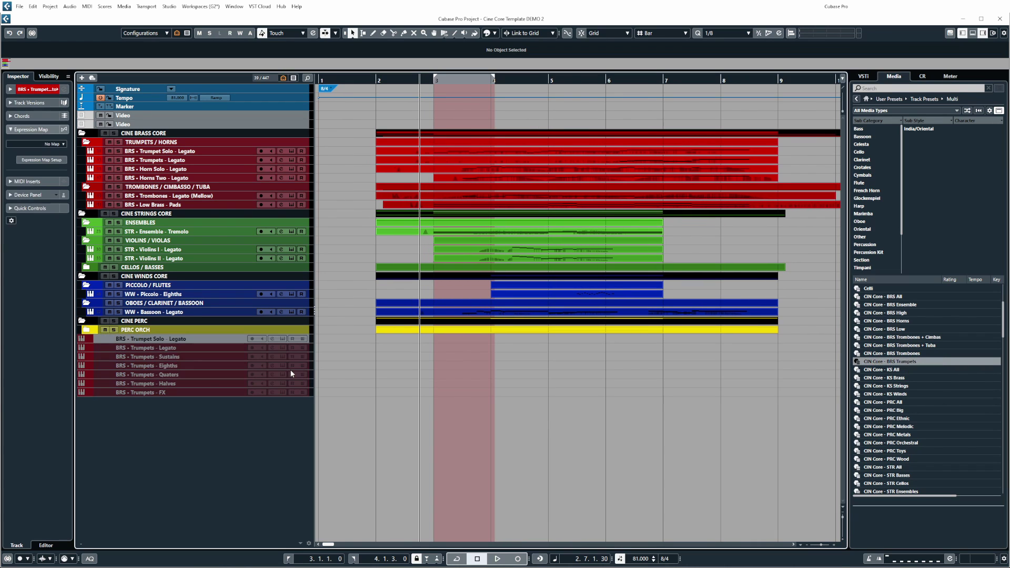
{"action": "right_click", "coordinate": [219, 340]}
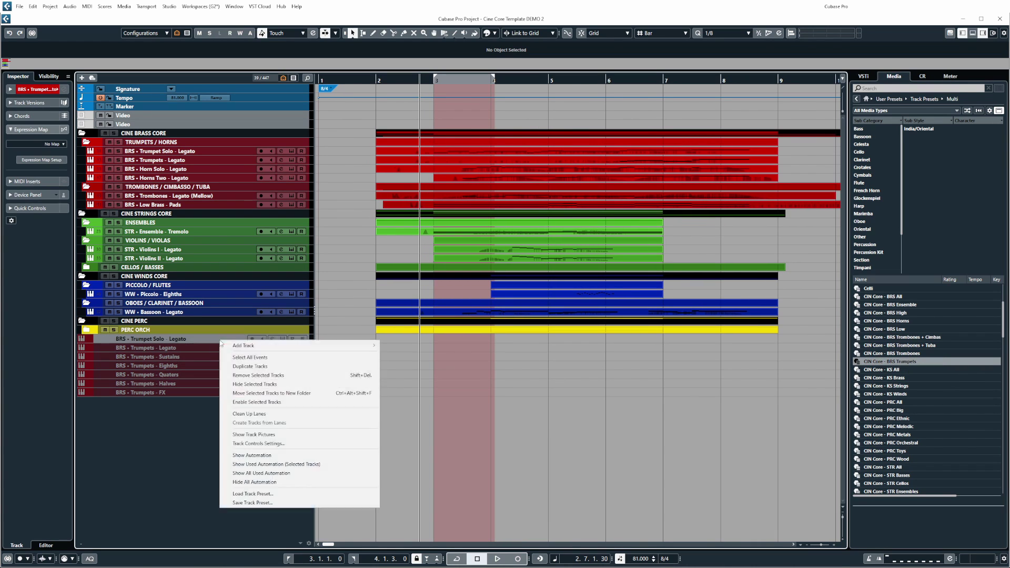
{"action": "left_click", "coordinate": [286, 402]}
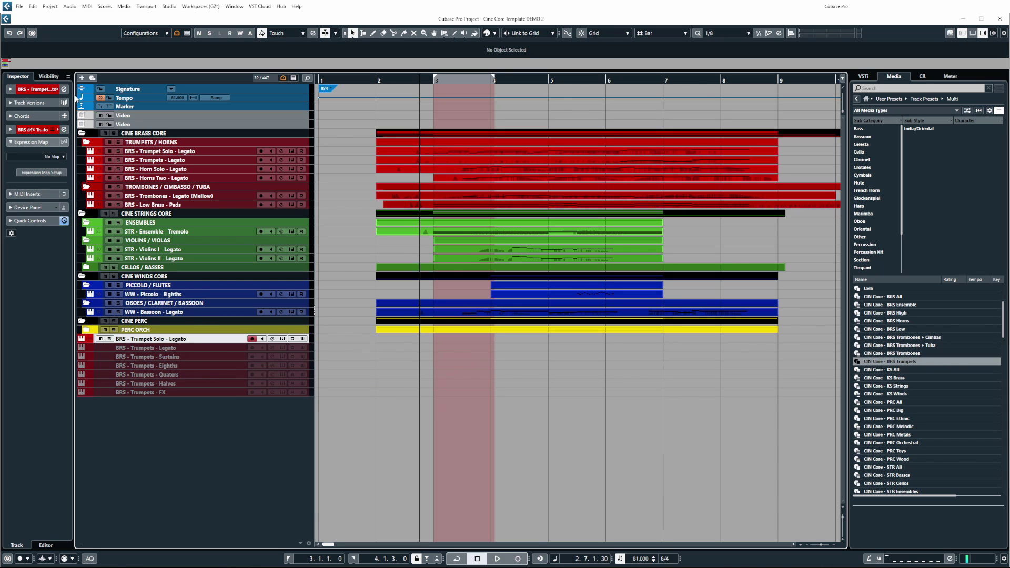
- Check the Visibility list, then expand the trumpet track's channel settings in the Inspector
{"action": "left_click", "coordinate": [49, 77]}
{"action": "left_click", "coordinate": [18, 77]}
{"action": "left_click", "coordinate": [32, 90]}
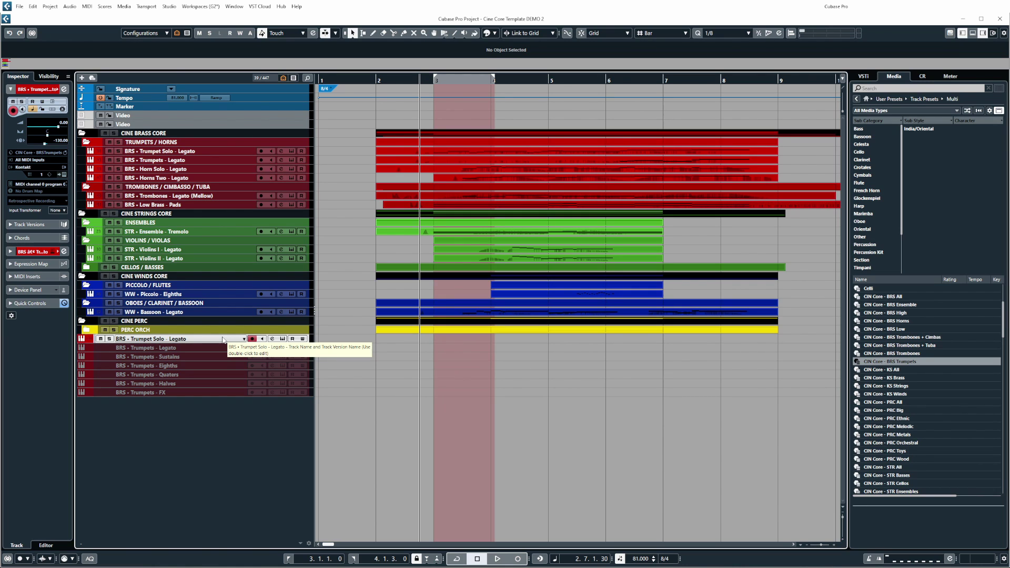
- Remove the added BRS Trumpets tracks, leaving 440 tracks ending at PERC ORCH, and start playback
{"action": "right_click", "coordinate": [223, 339]}
{"action": "left_click", "coordinate": [247, 353]}
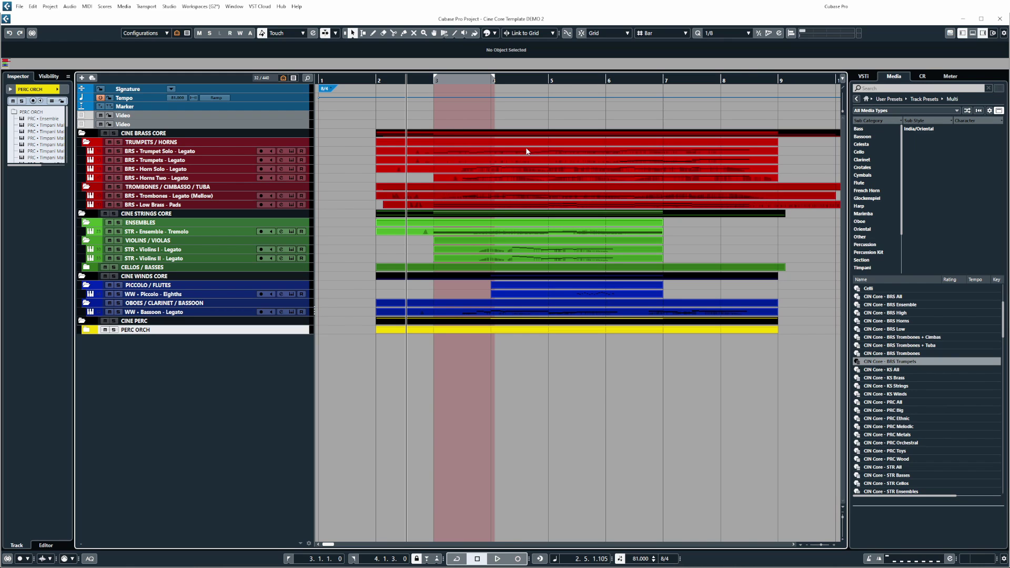
{"action": "key", "text": "space"}
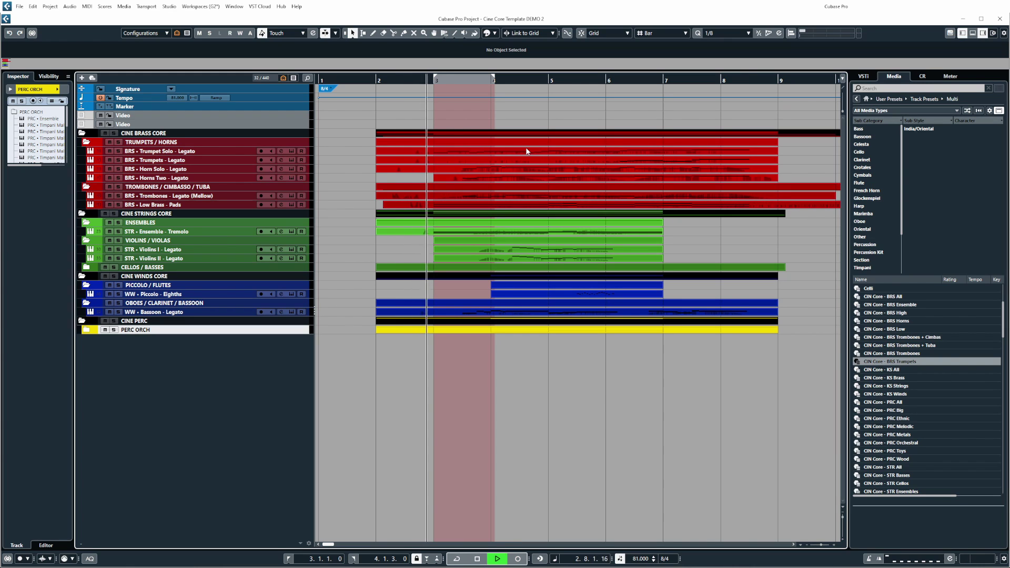